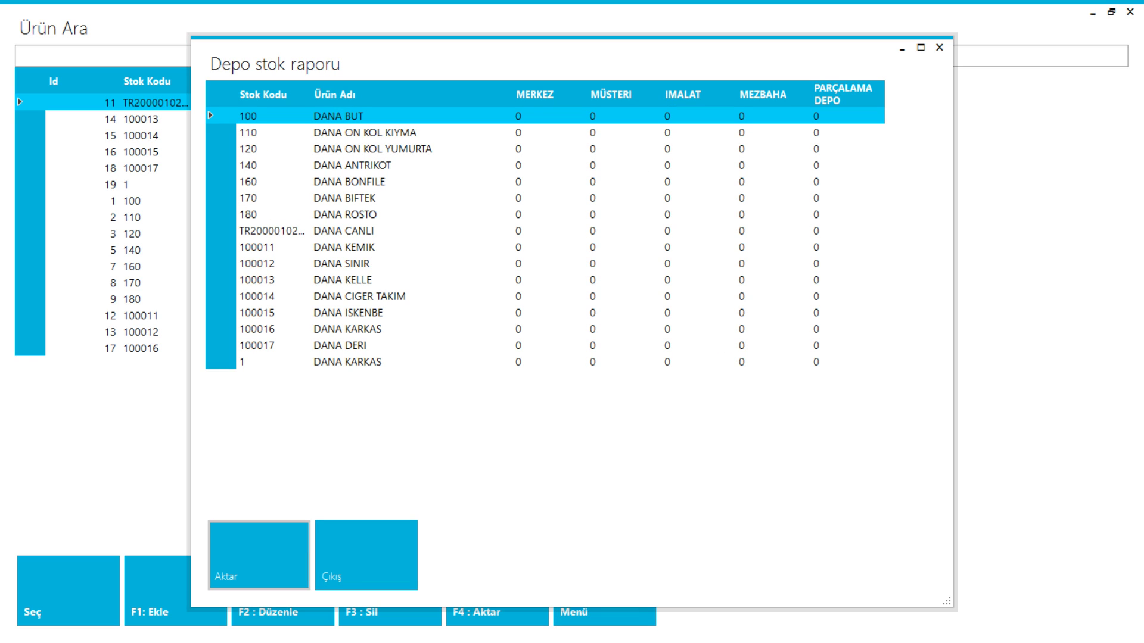
Close the warehouse stock report and product search, and set the transaction type to Müstahsil Makbuzu.
click(940, 47)
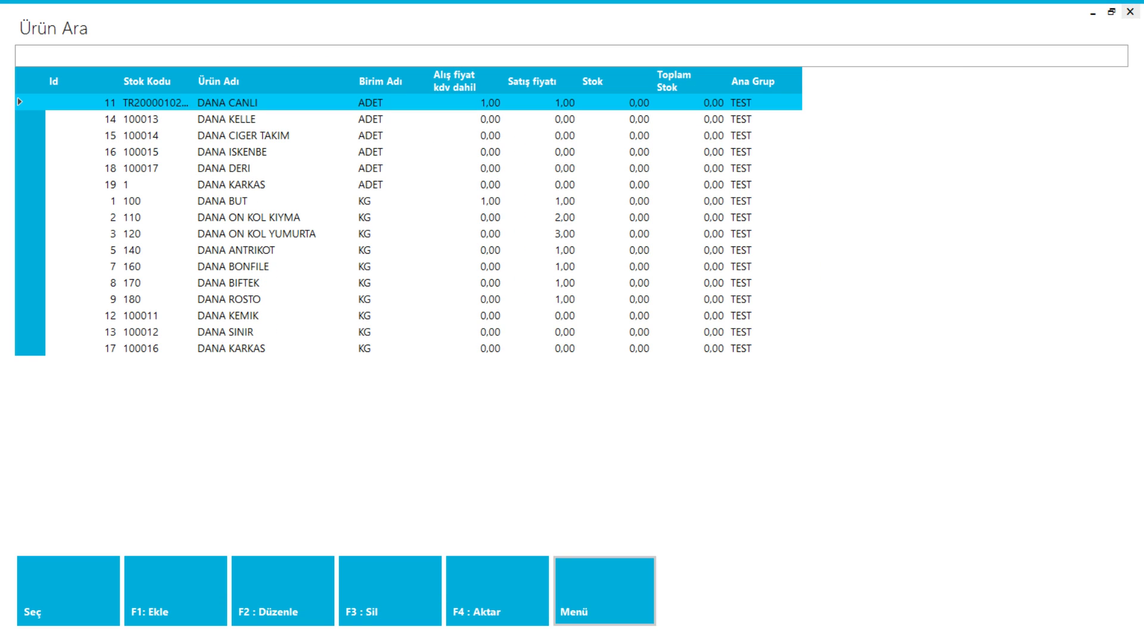
click(1130, 11)
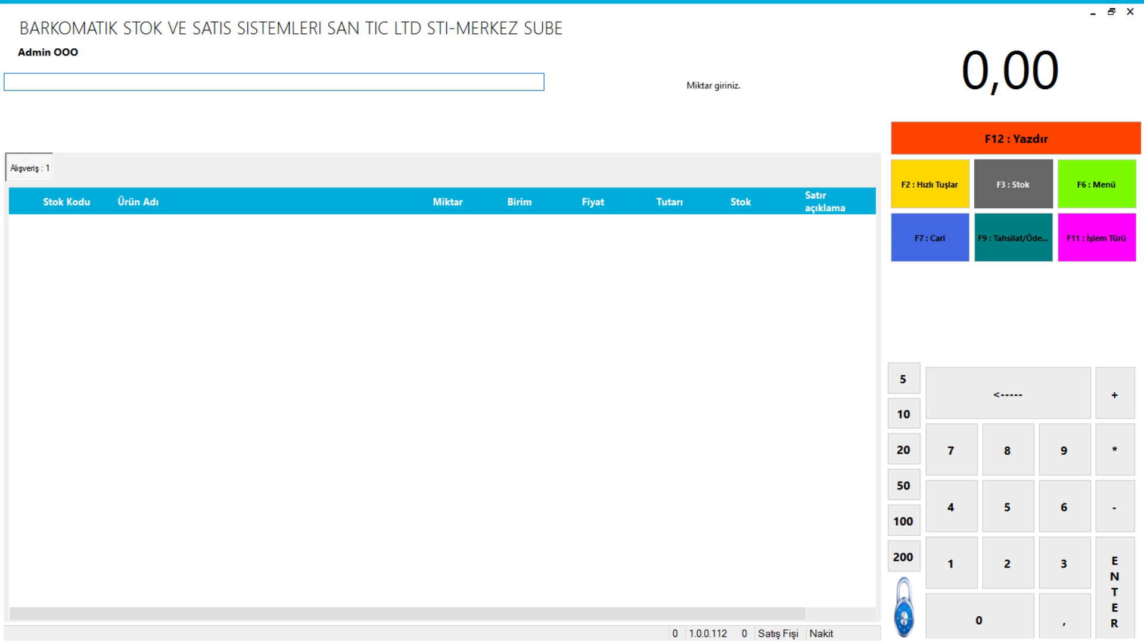
click(1096, 237)
key(F10)
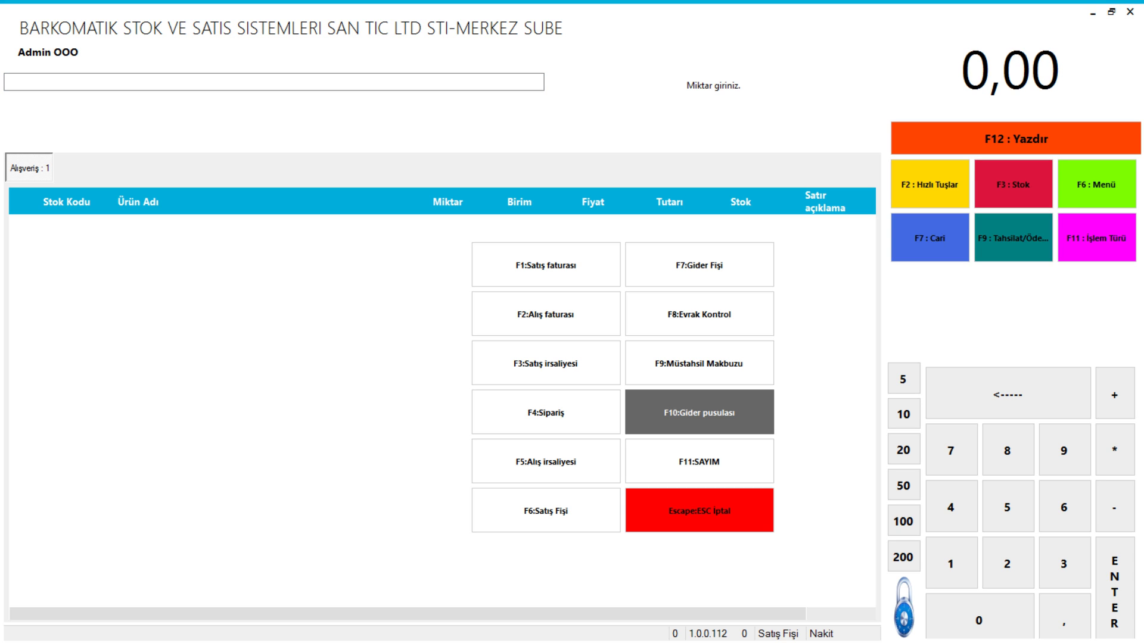
key(Up)
key(Return)
Find "dana c", add DANA CANLI to the receipt, and set its line description to 350.
text(dana)
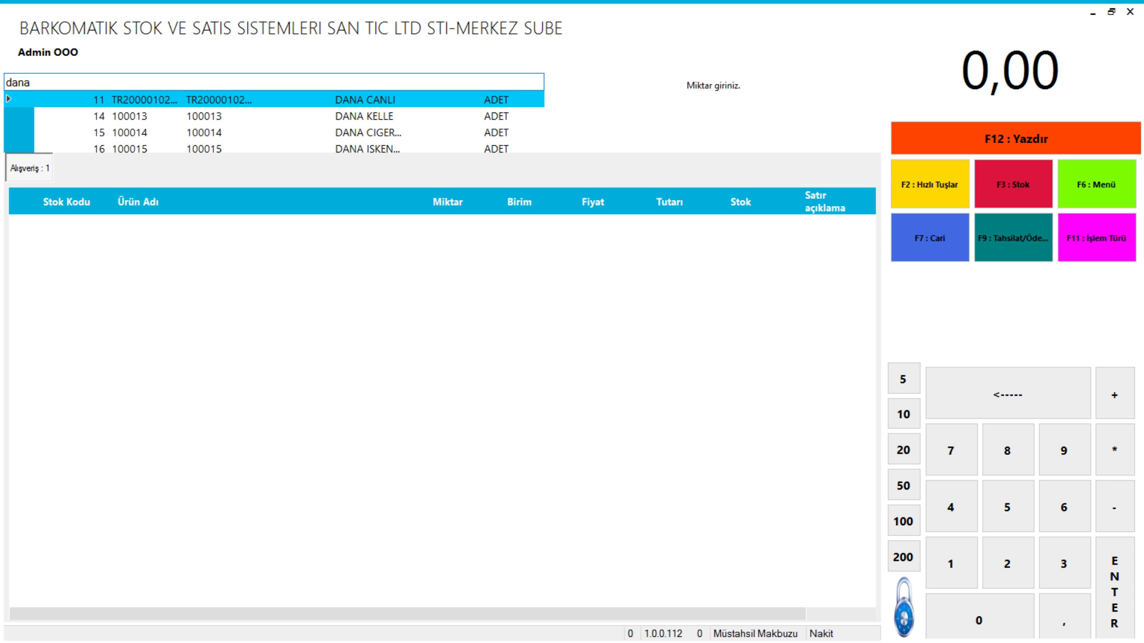
text( c)
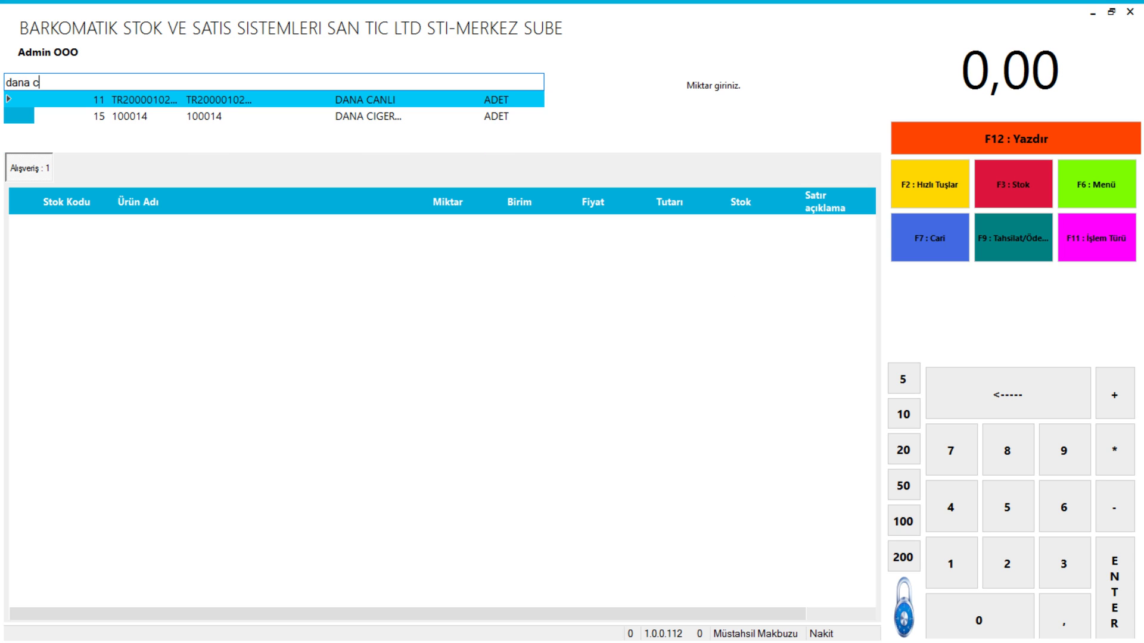
key(Return)
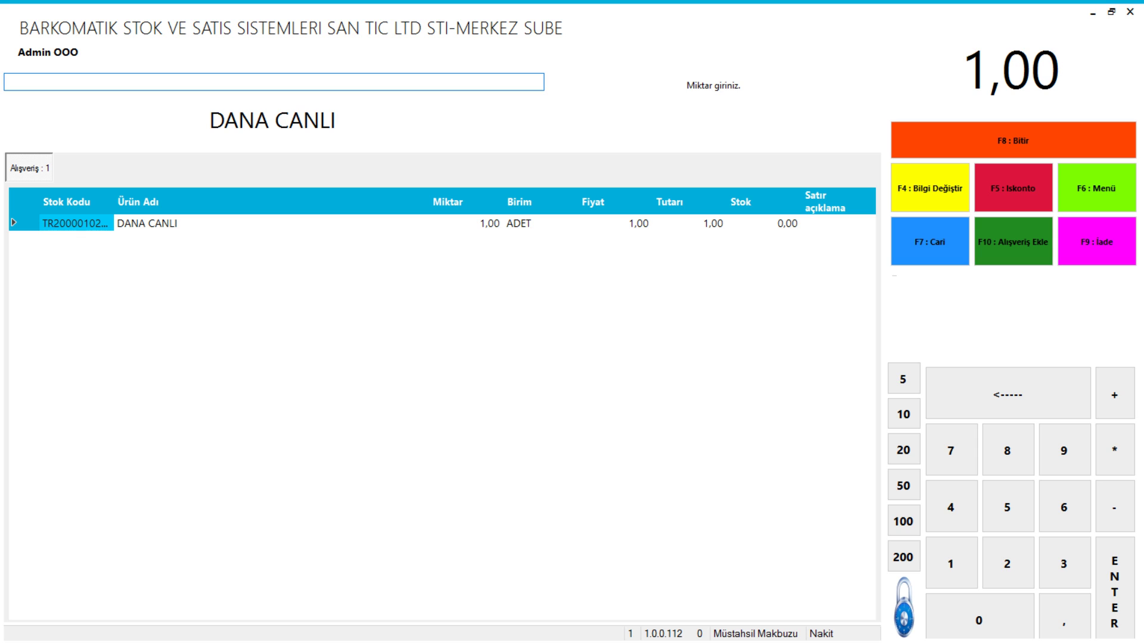
double_click(837, 223)
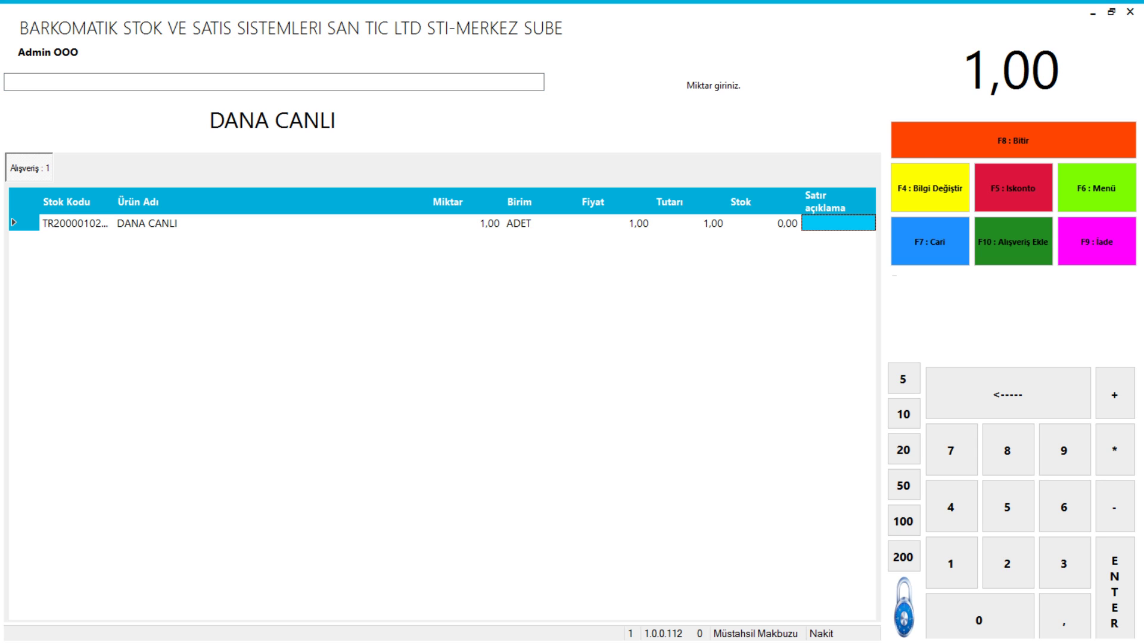
text(350)
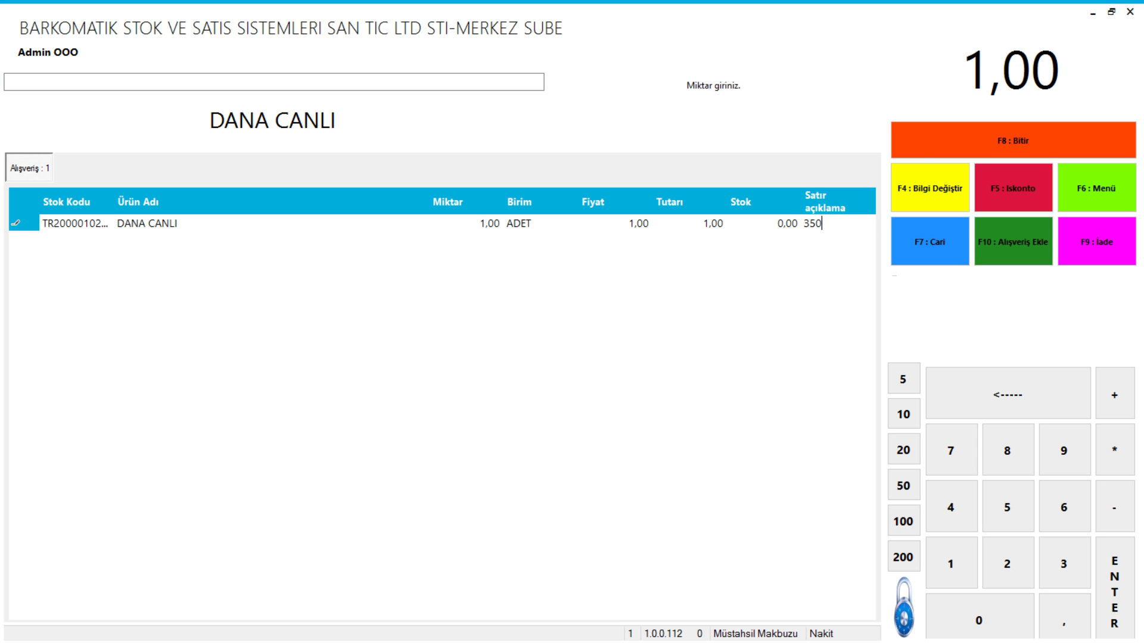
key(Return)
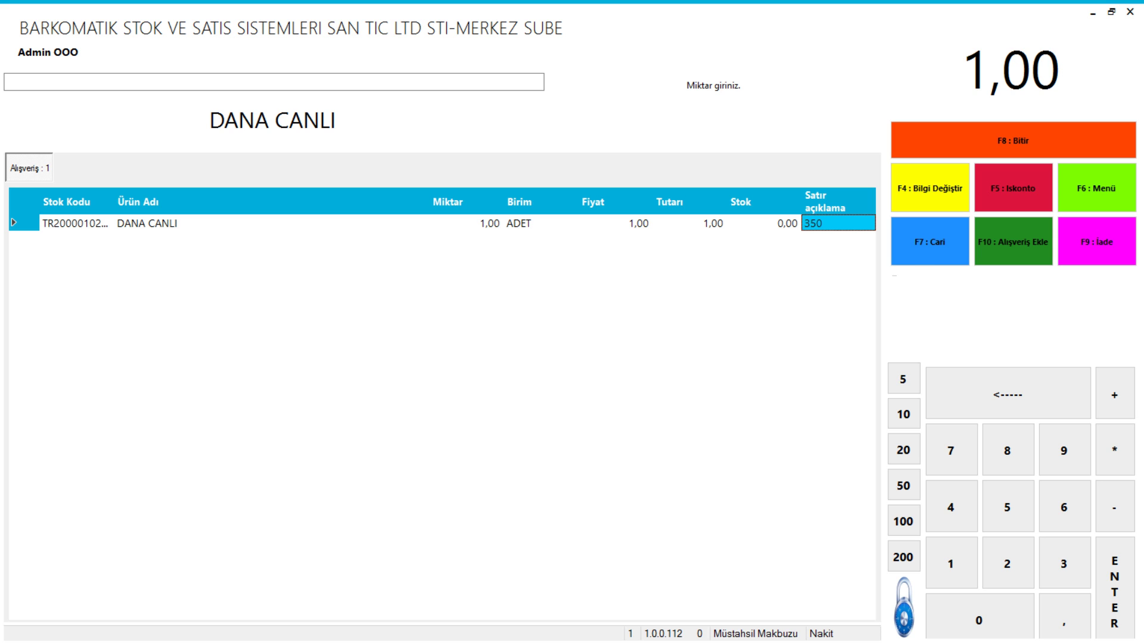
Assign the second current account in the list to the receipt and complete it with the CARİ payment option.
key(F7)
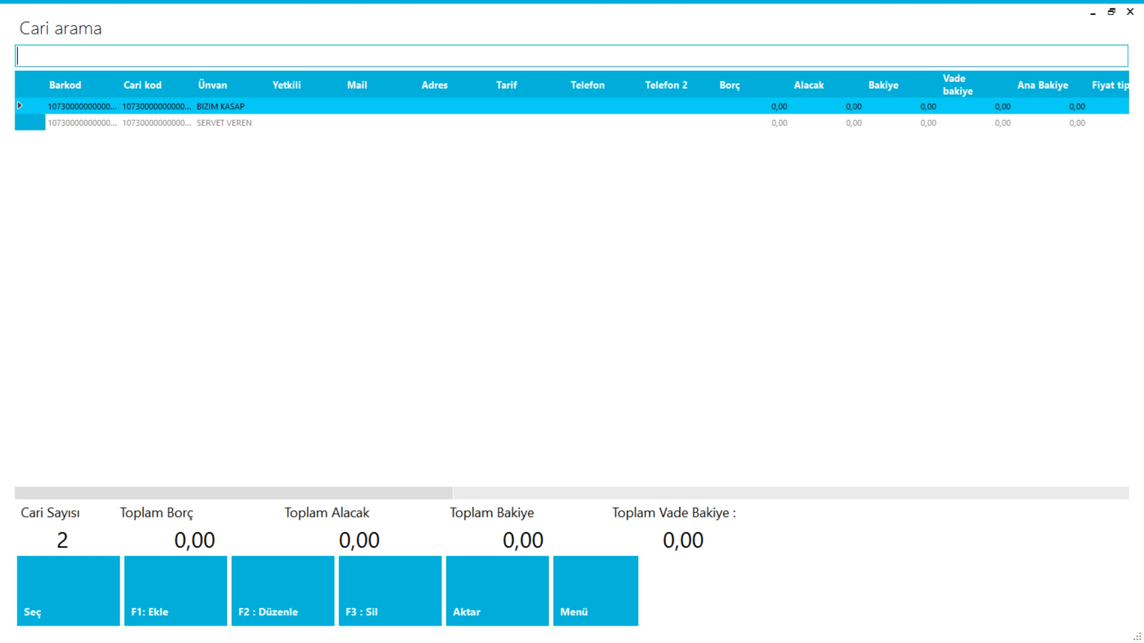
key(Down)
key(Return)
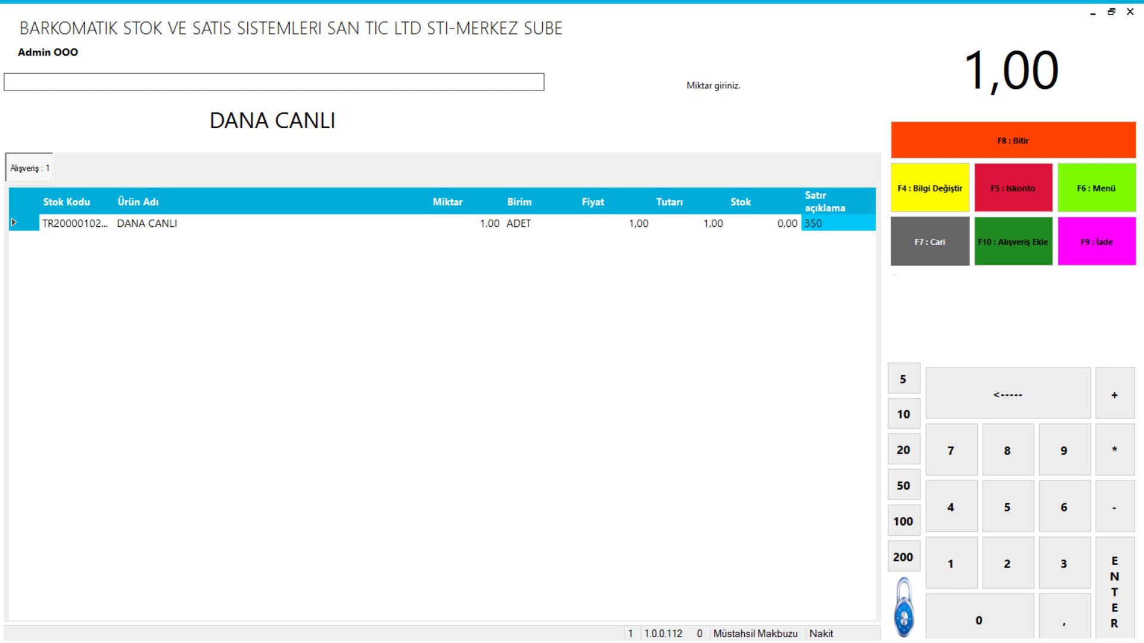
key(F8)
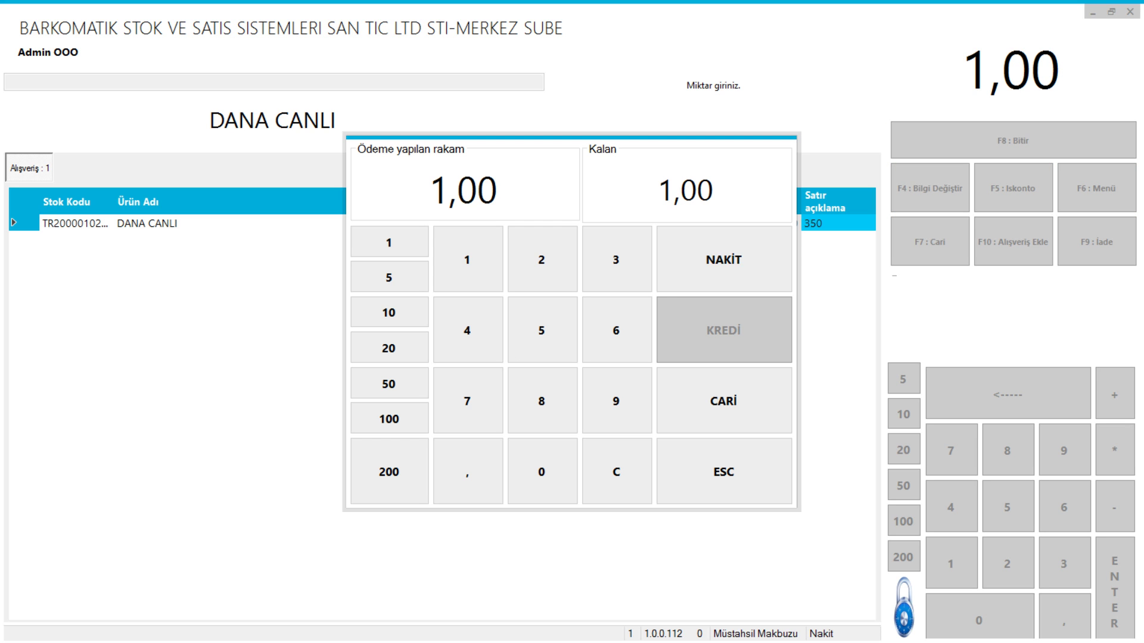
click(723, 401)
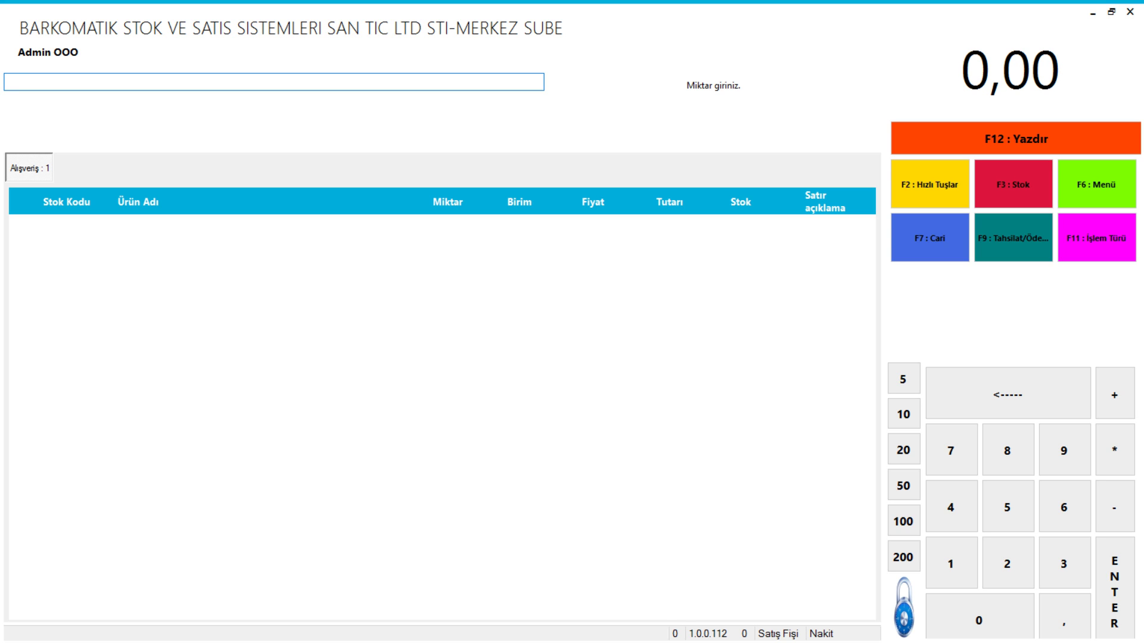
text(dana c)
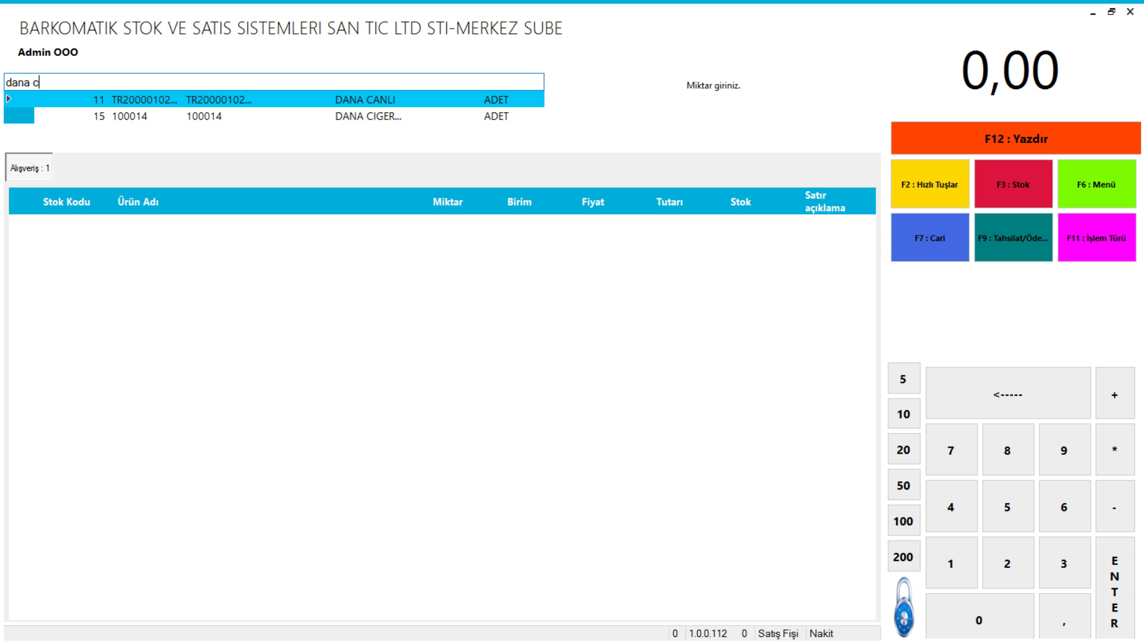
key(Return)
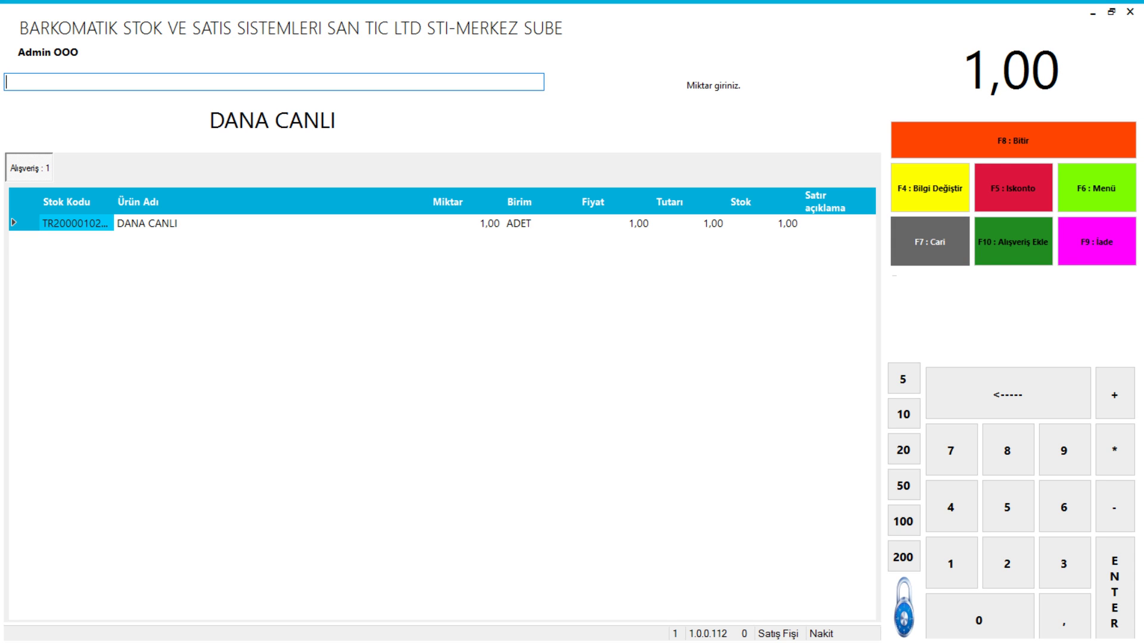
key(F6)
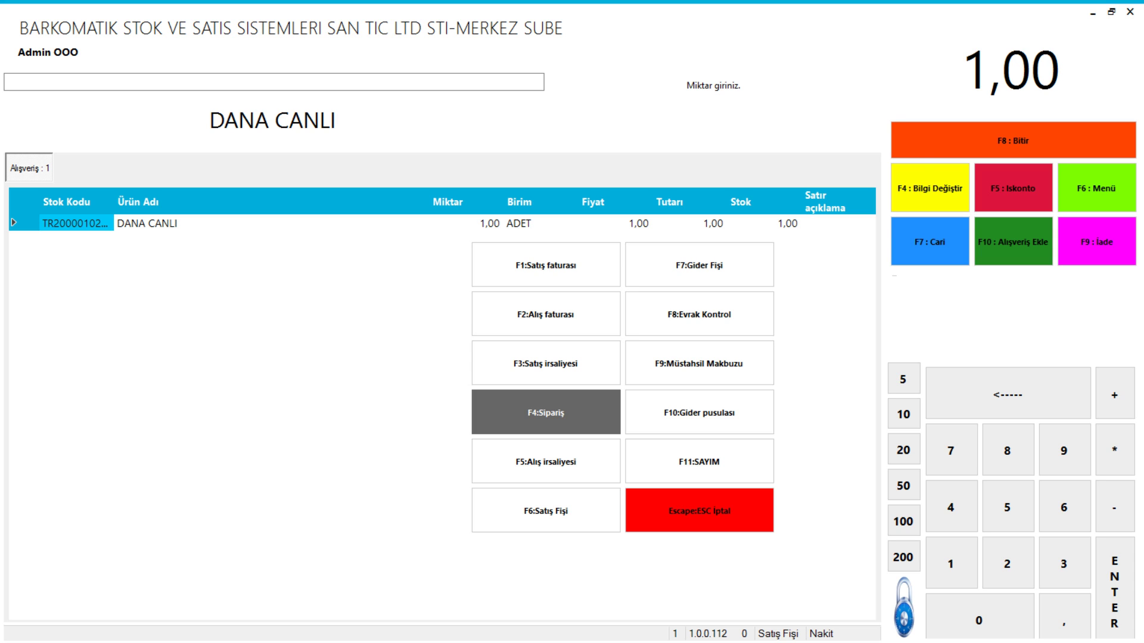
click(545, 462)
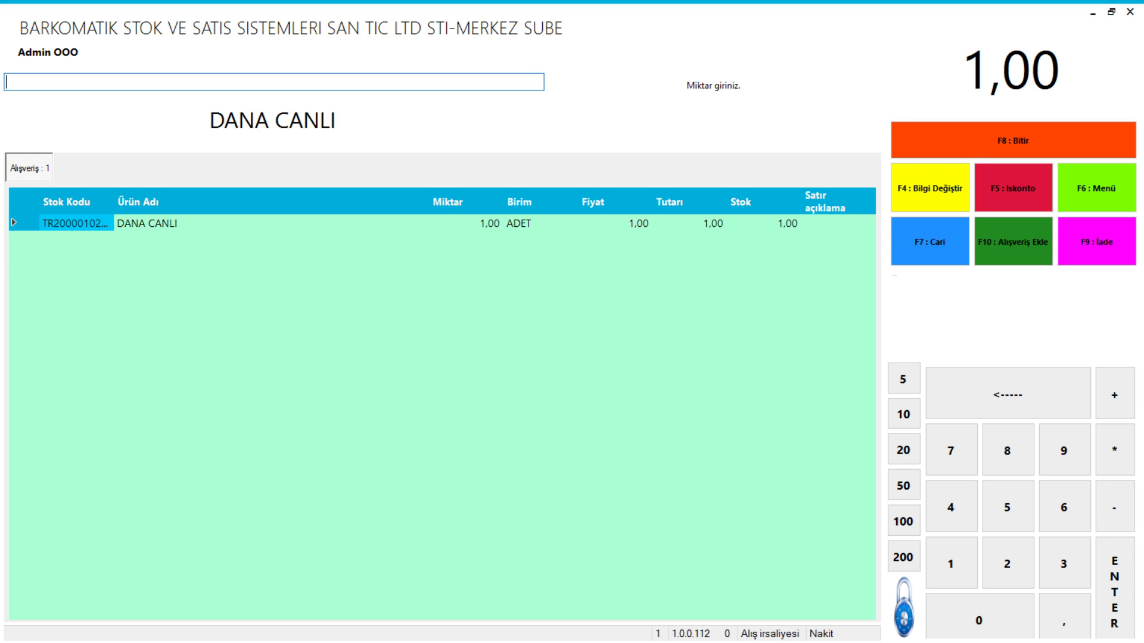
click(929, 242)
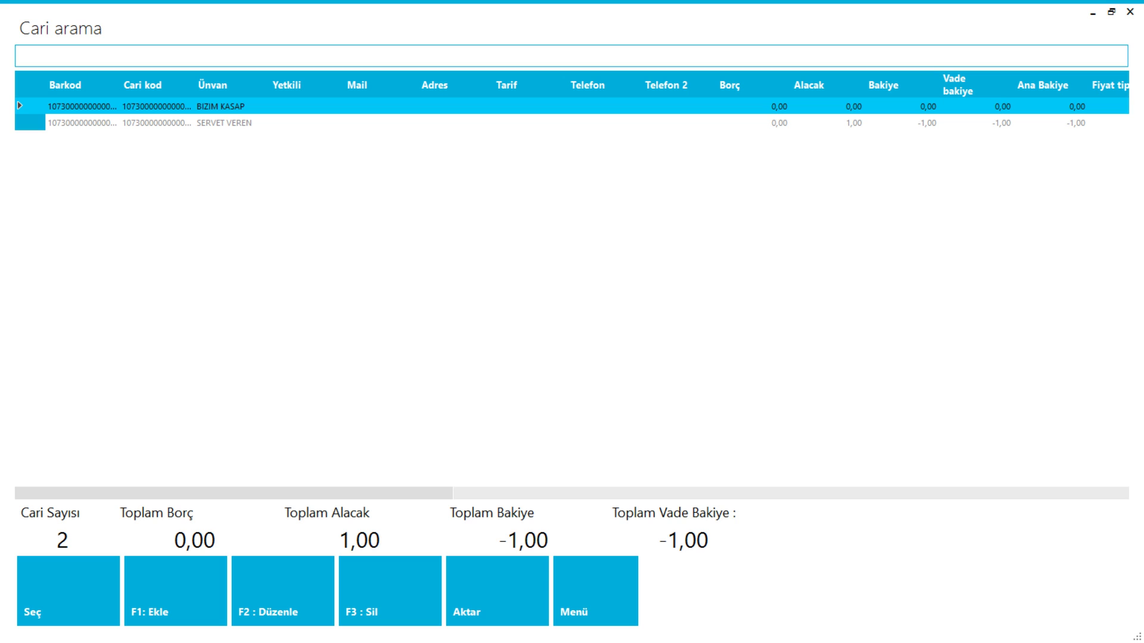
key(Escape)
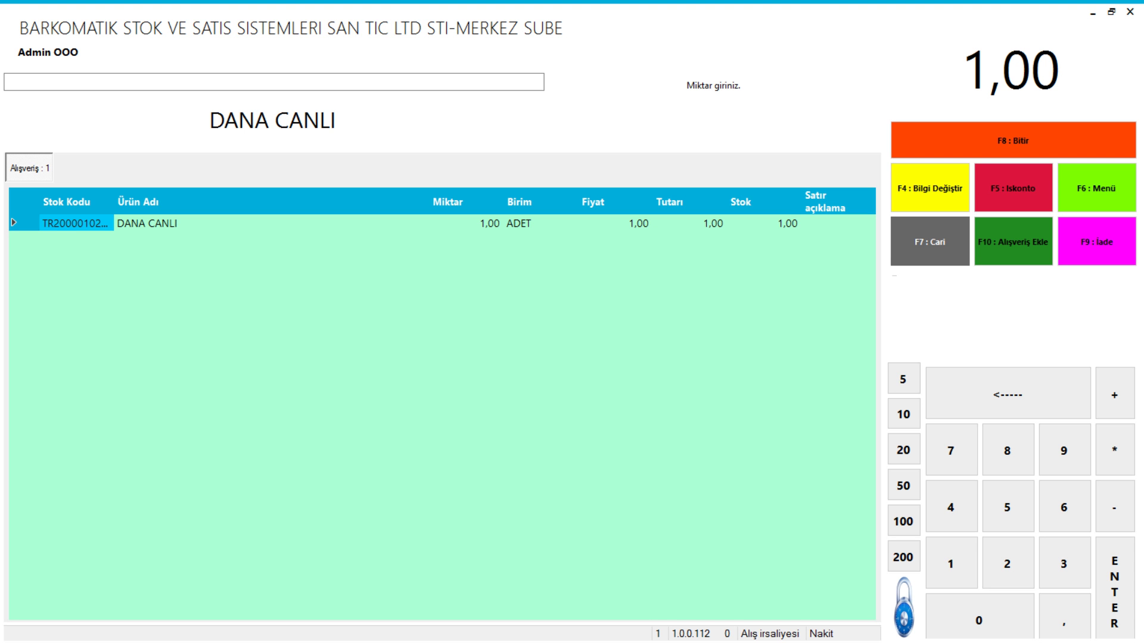
Set the DANA CANLI line description to "300 kg" and complete the delivery note with the default document details.
click(837, 223)
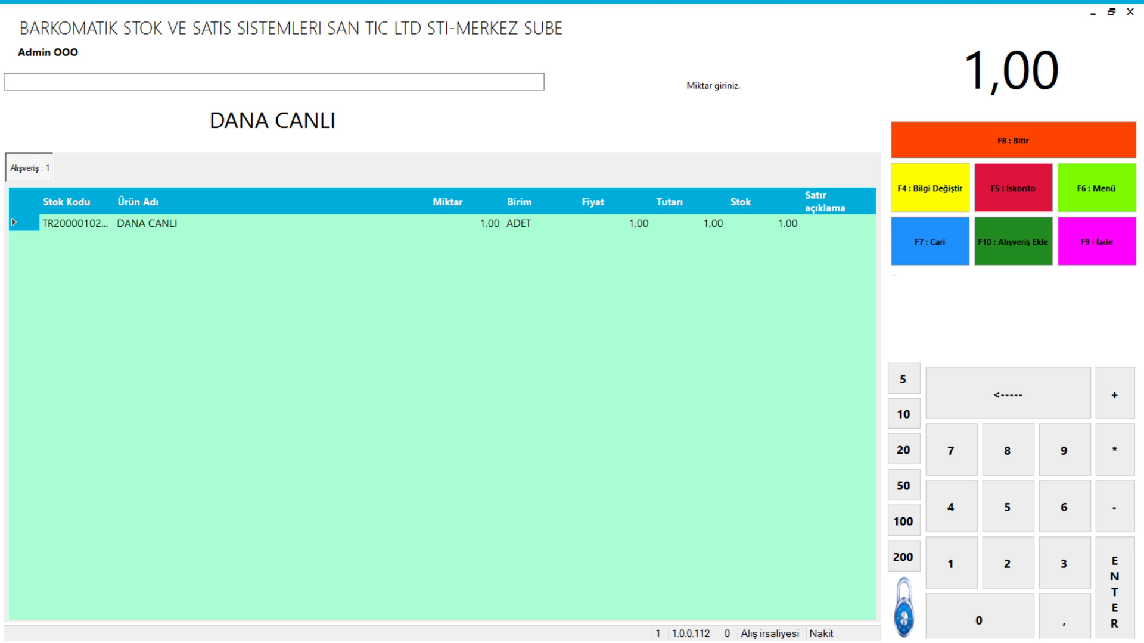
text(300 kg)
key(Return)
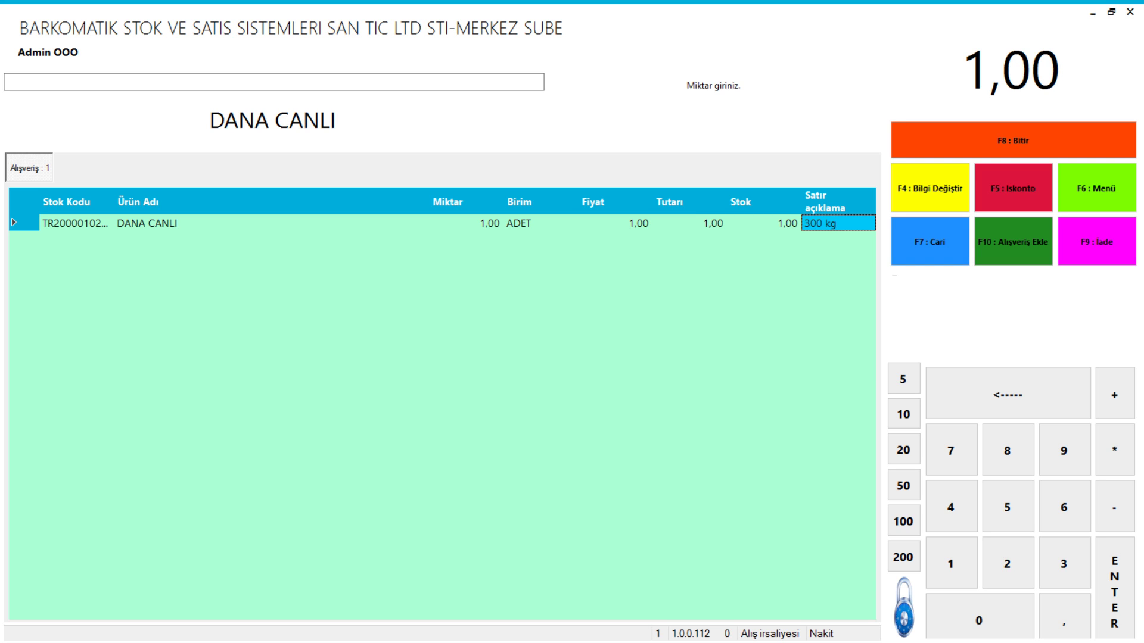
key(F8)
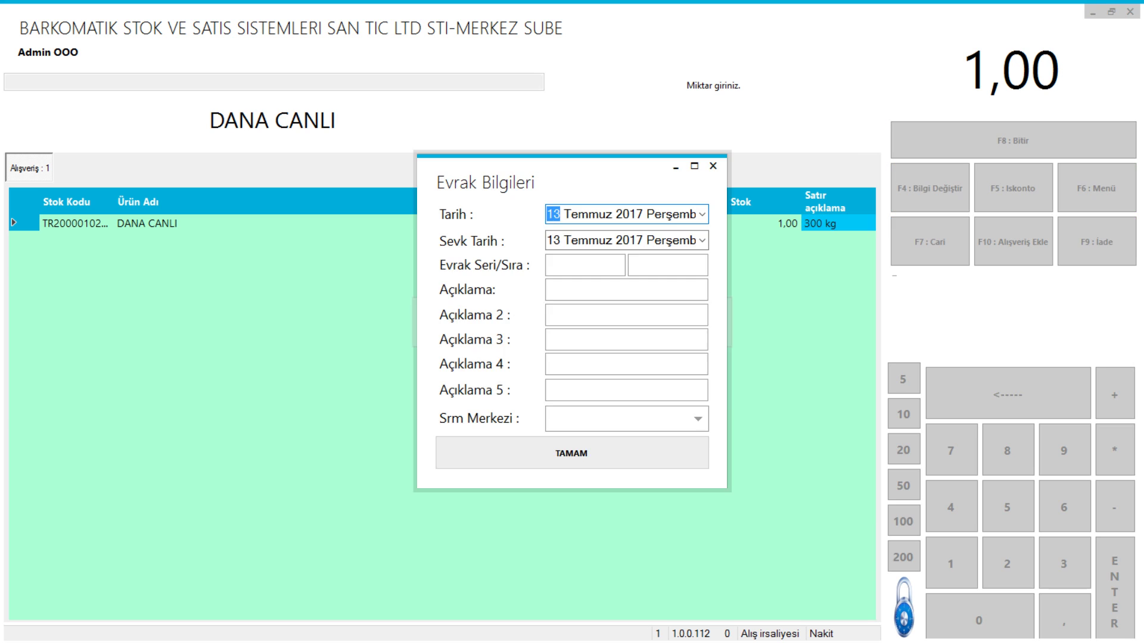
click(571, 453)
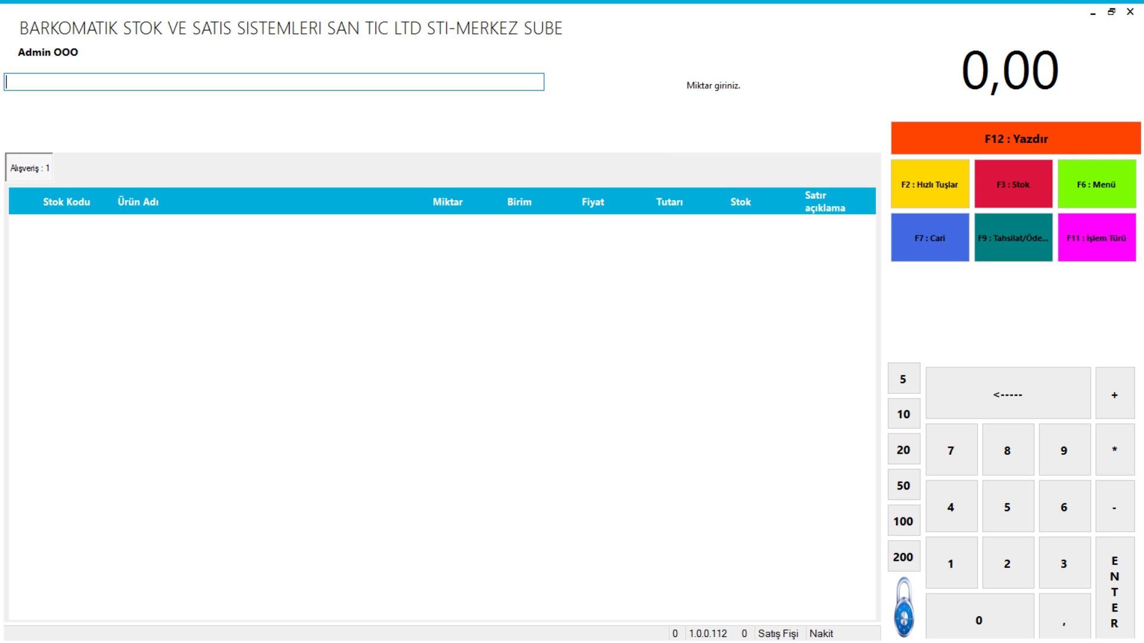
Check the stock of DANA CANLI in each warehouse, and return to the sales screen.
key(F3)
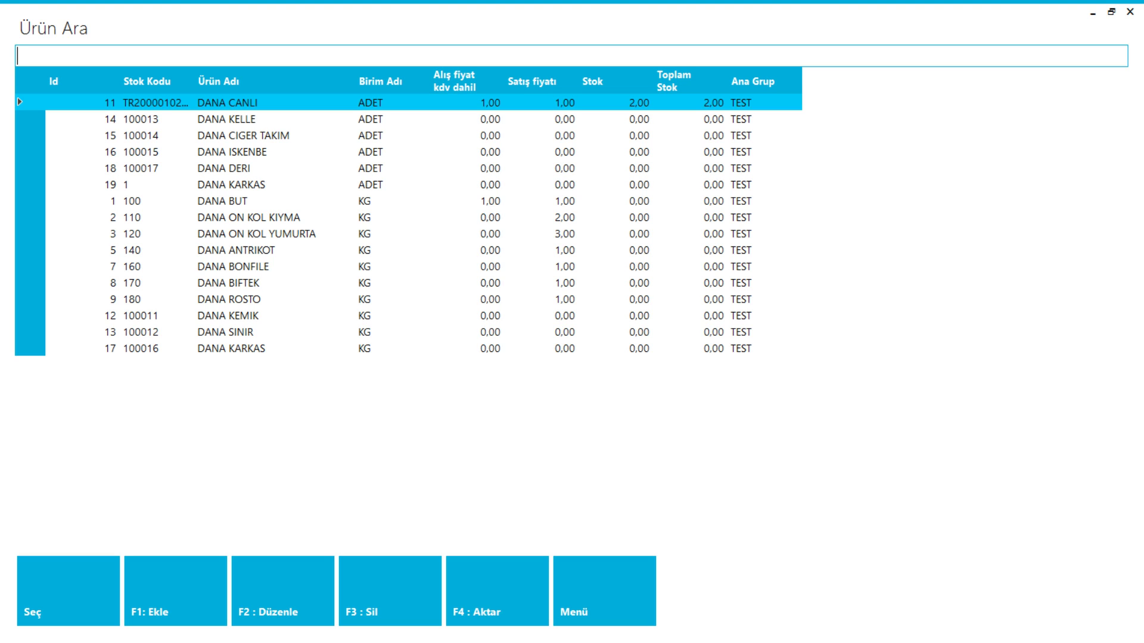
key(Return)
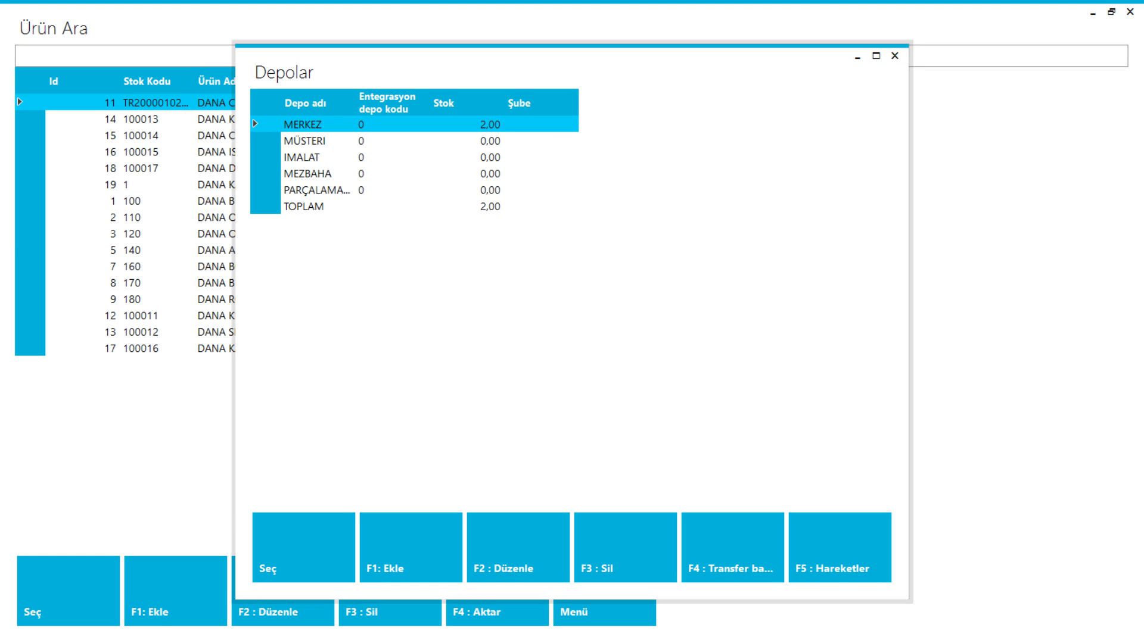
key(Escape)
key(Escape)
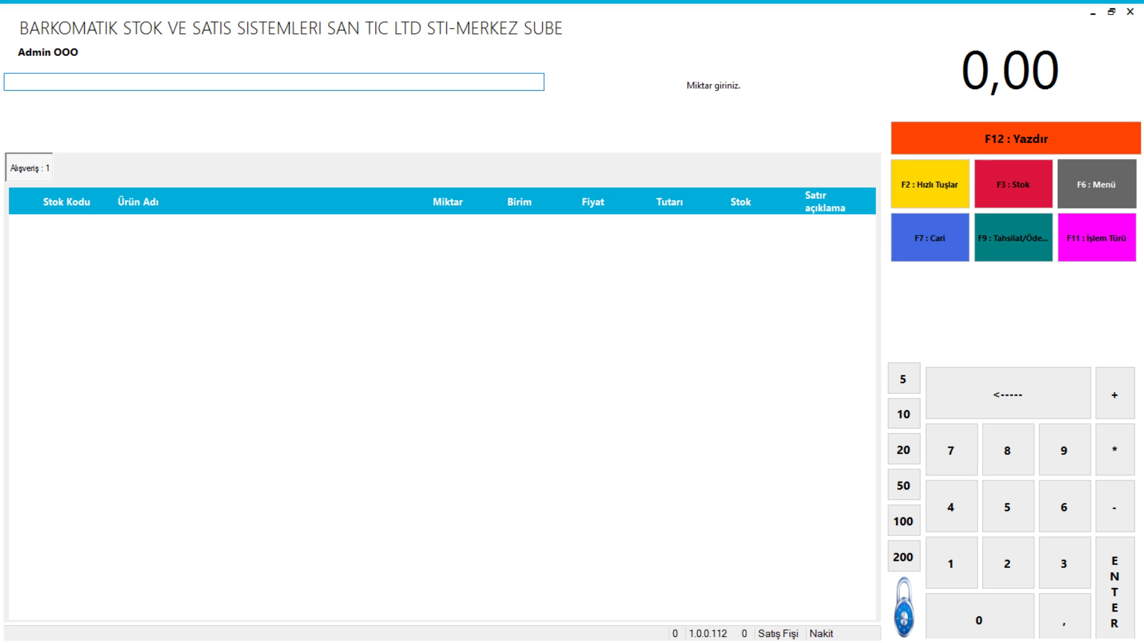
Open the recipe entry (REÇETE GİRİŞ) for the product DANA CANLI.
key(F3)
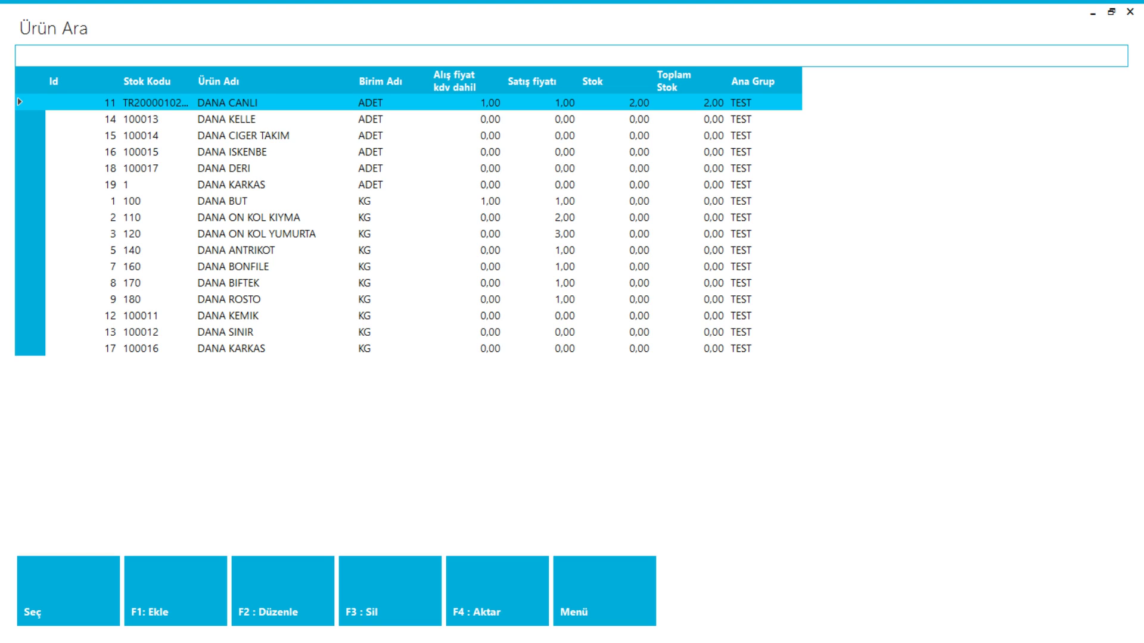
click(601, 593)
mouse_move(656, 407)
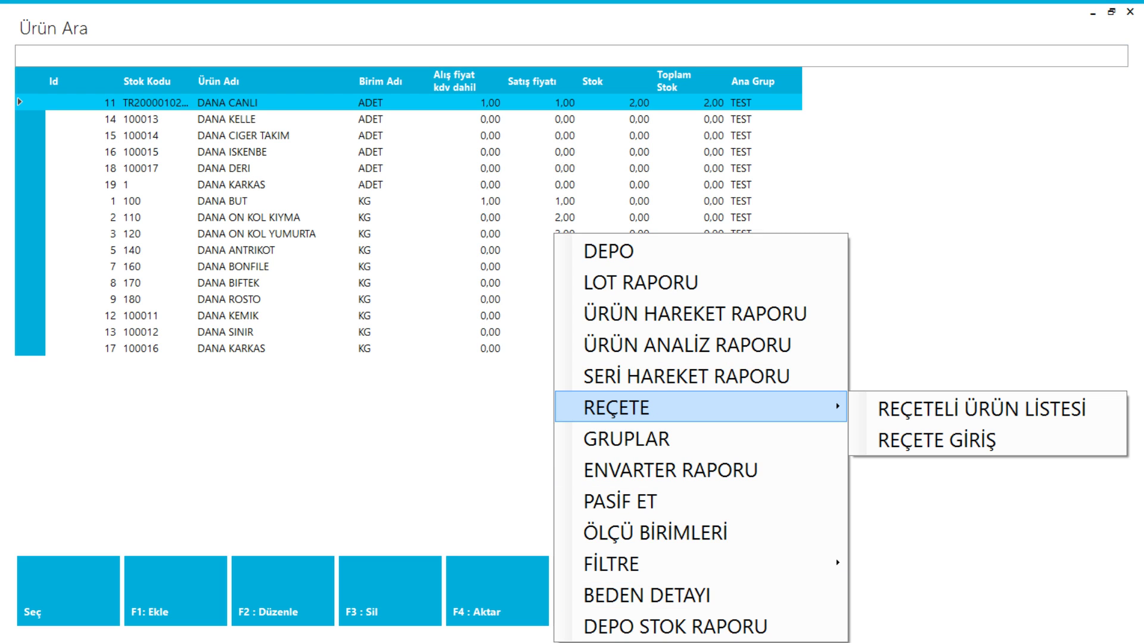
click(953, 441)
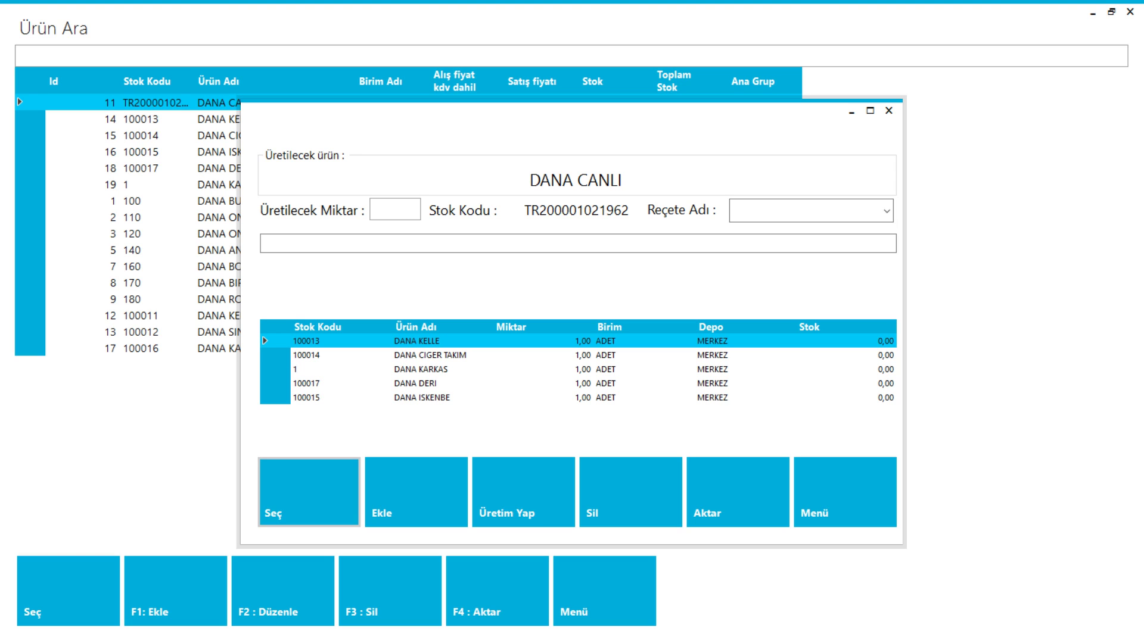
Change the warehouse of all components in the DANA CANLI recipe to MEZBAHA and sort them by product name.
double_click(711, 341)
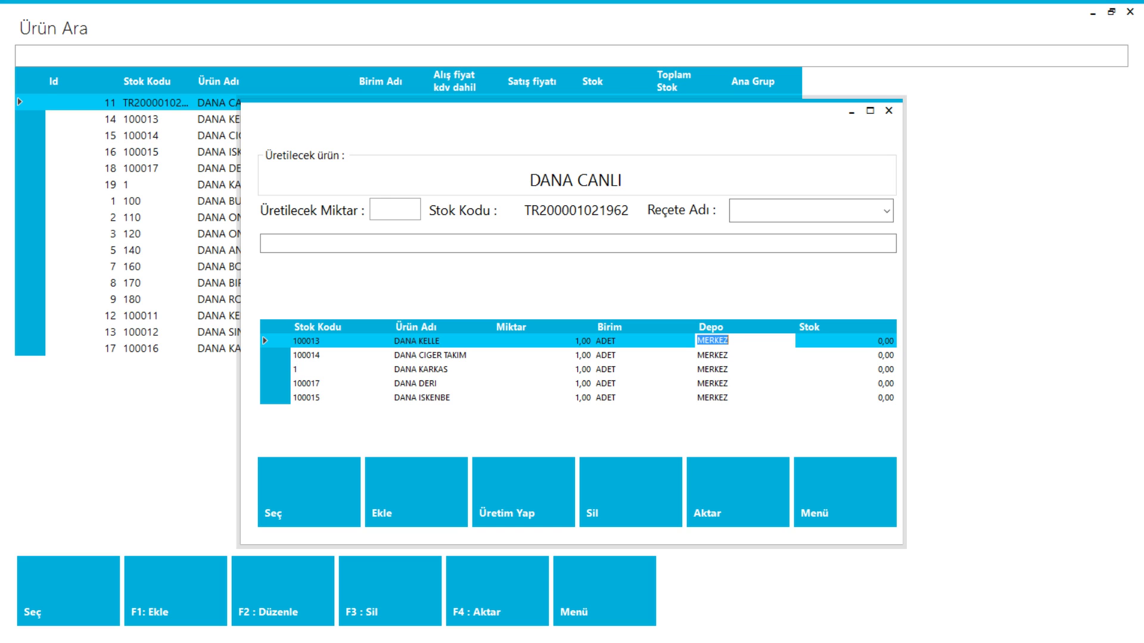
click(844, 492)
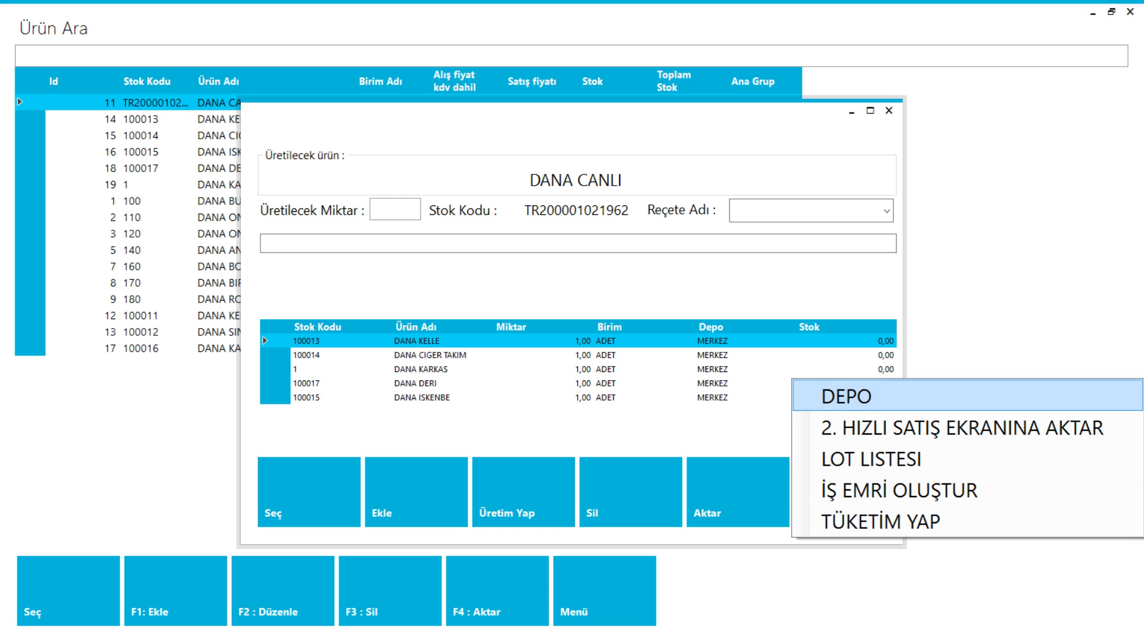
click(848, 396)
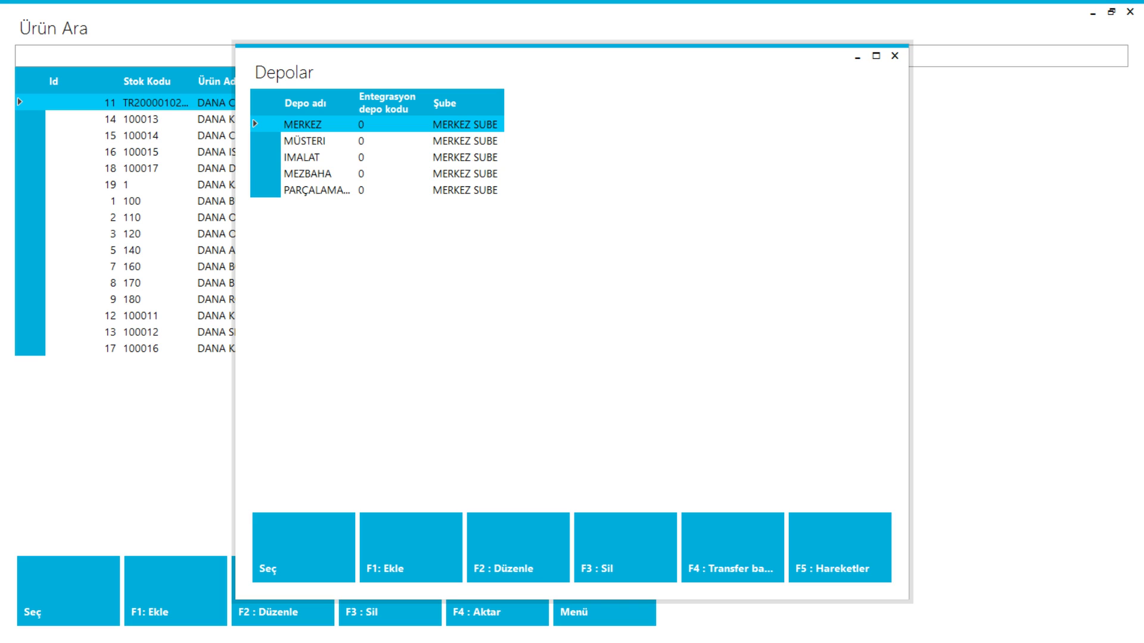
double_click(308, 173)
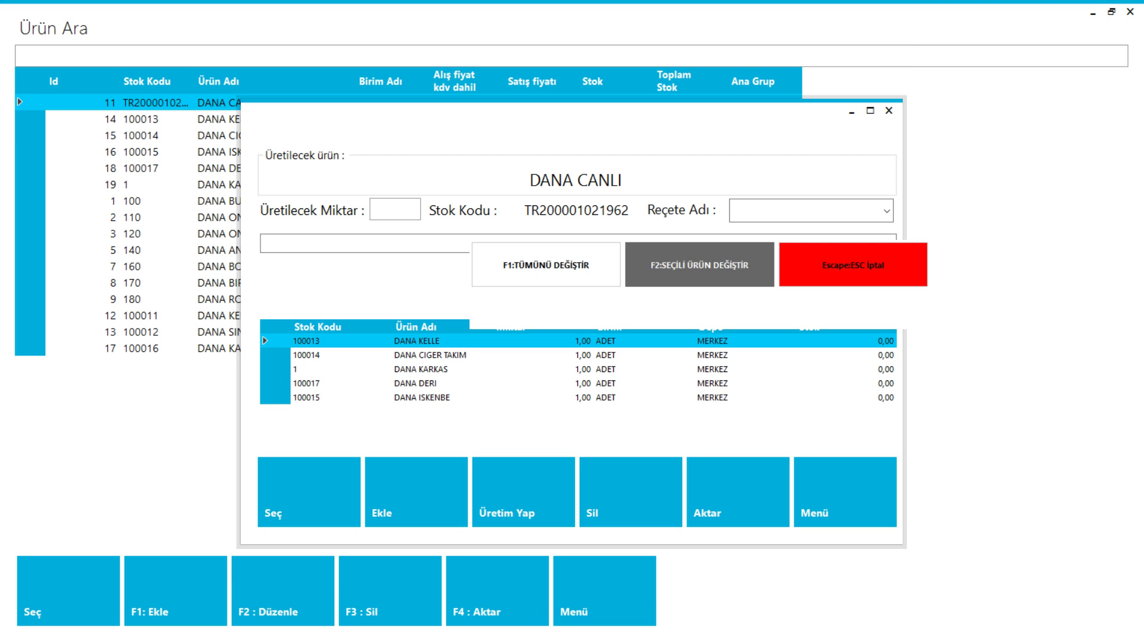
key(F1)
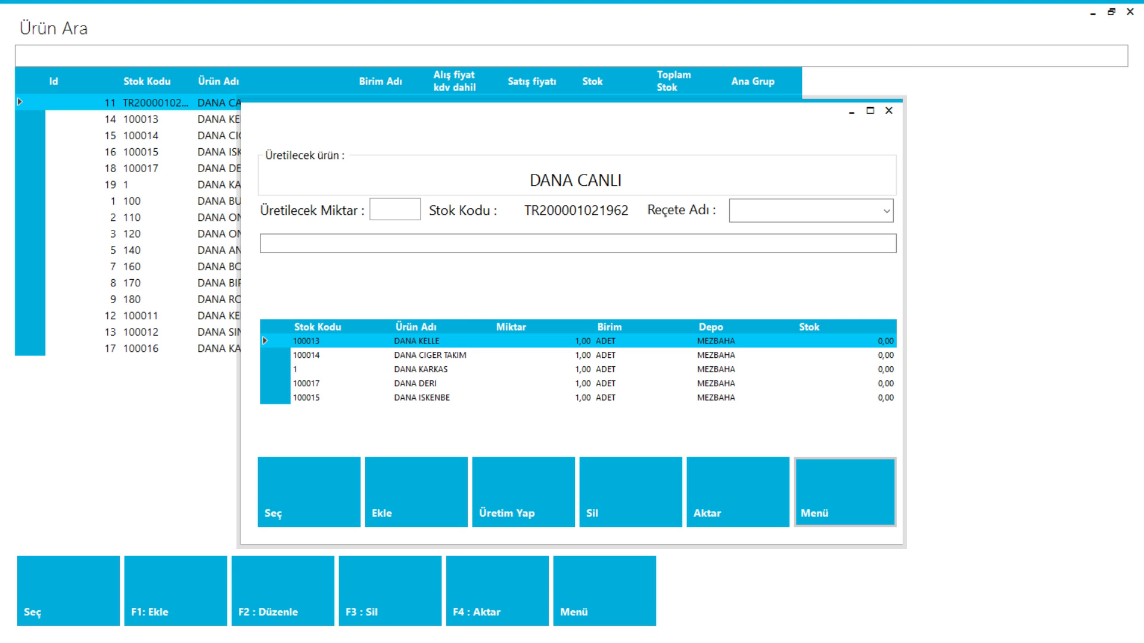
click(434, 327)
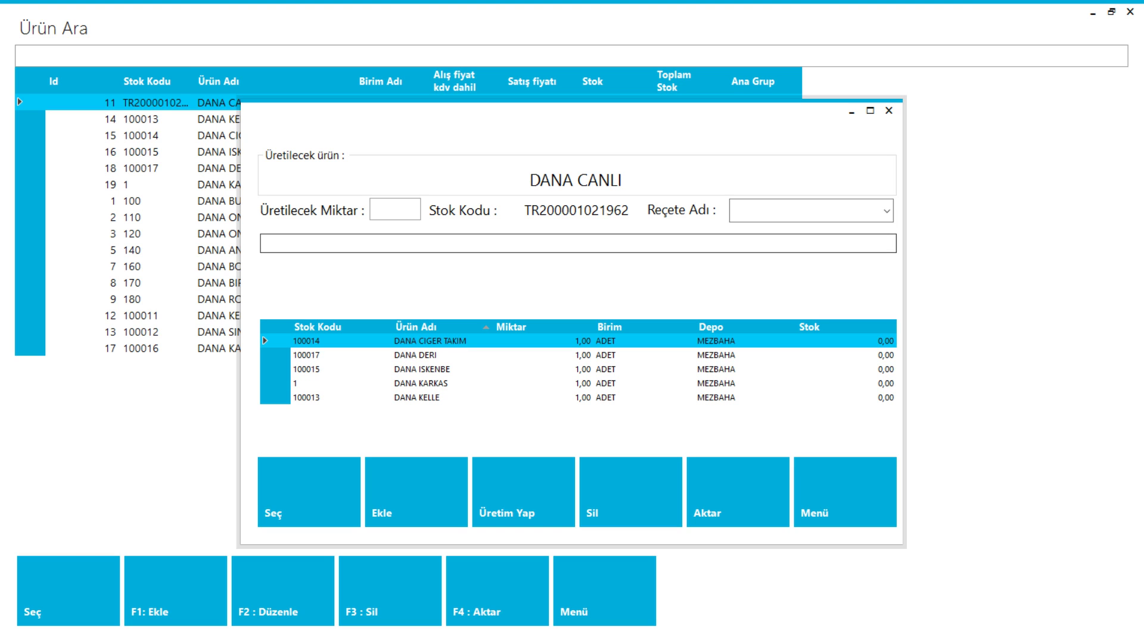
Run the consumption (TÜKETİM YAP) of 1 DANA CANLI from the MERKEZ warehouse and close its recipe.
click(394, 209)
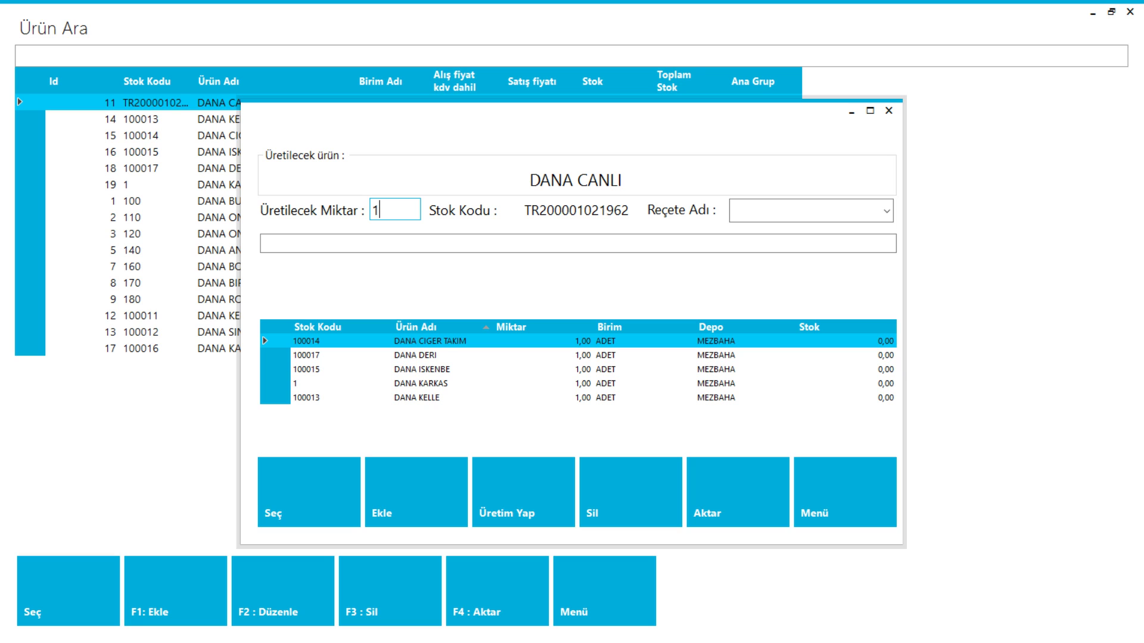
click(845, 492)
click(845, 492)
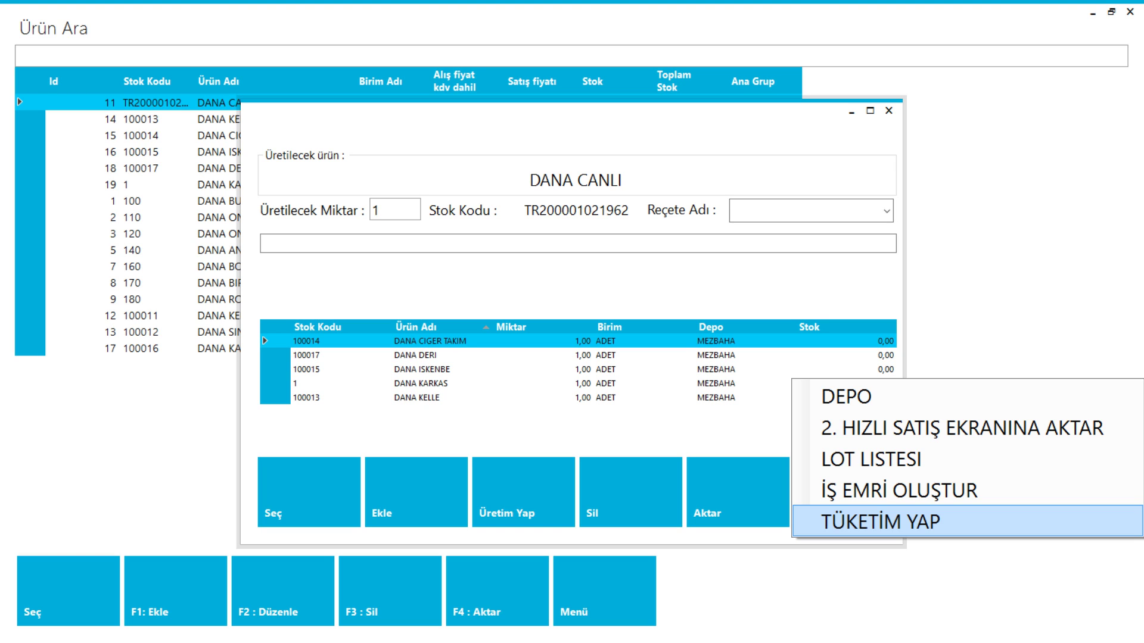
click(879, 522)
key(Return)
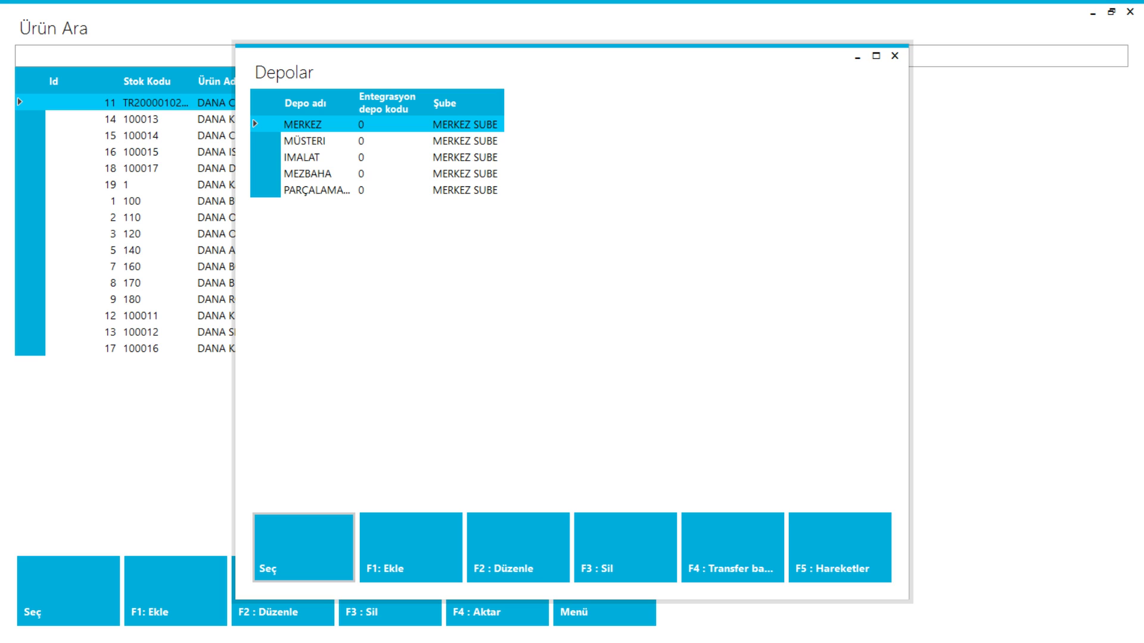
key(Return)
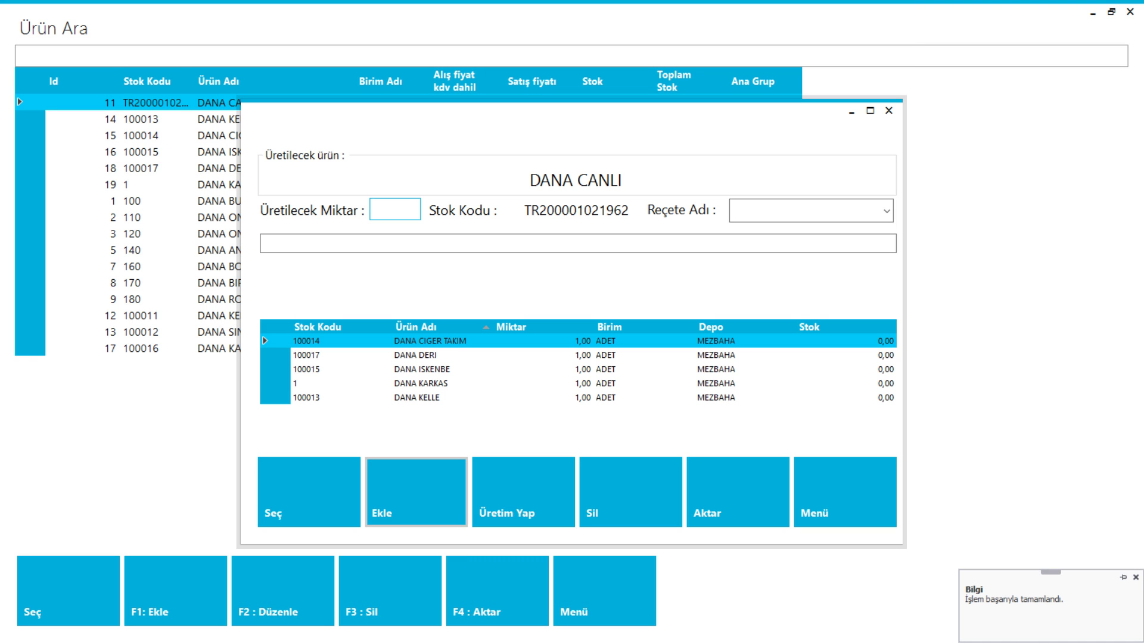
click(888, 110)
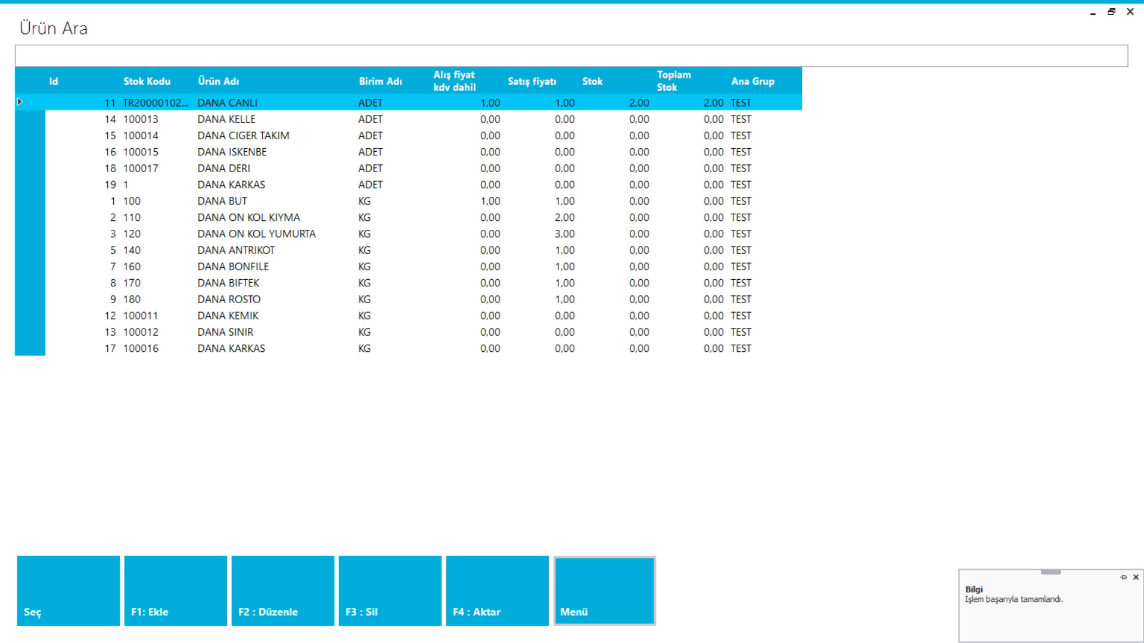
List all products again with the search "*" and review the total stock of the DANA CANLI components.
click(18, 55)
text(*)
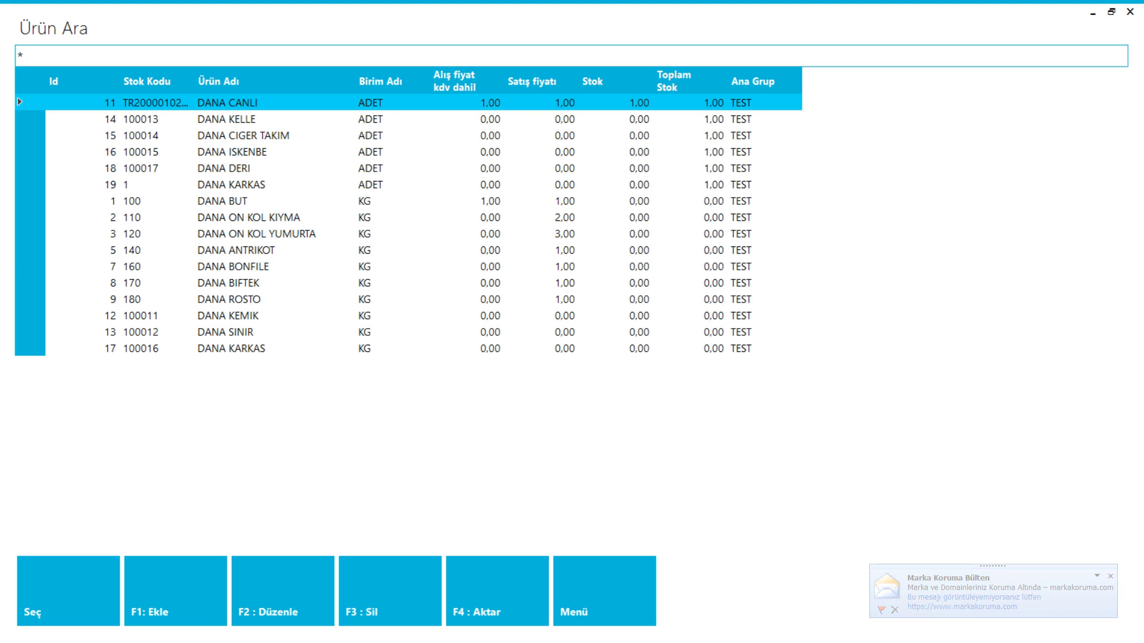
click(233, 266)
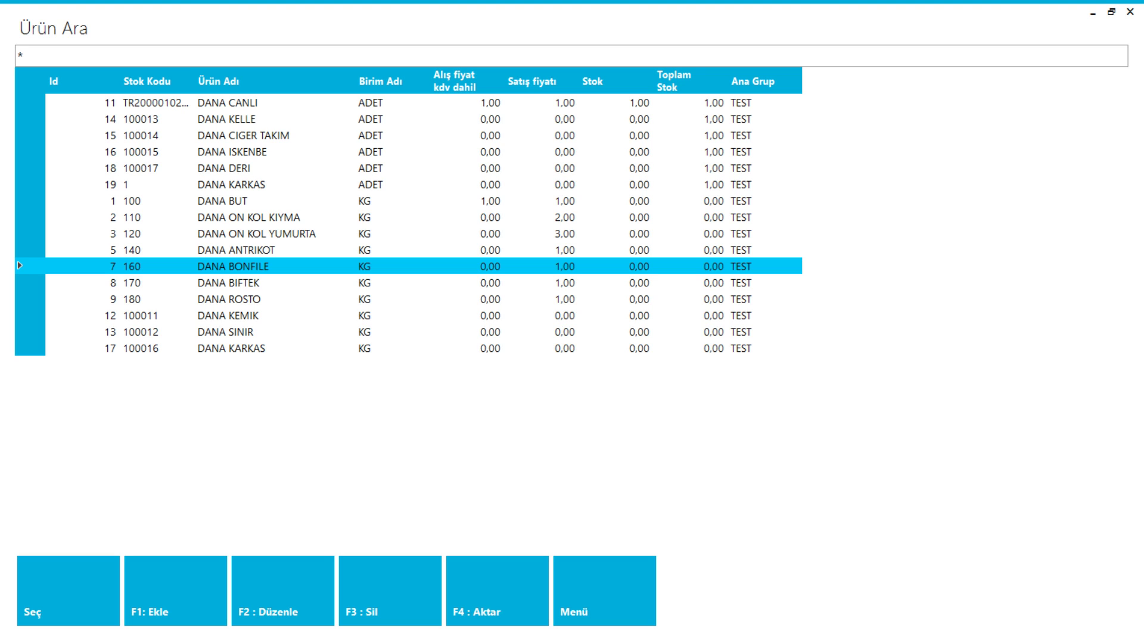
click(227, 120)
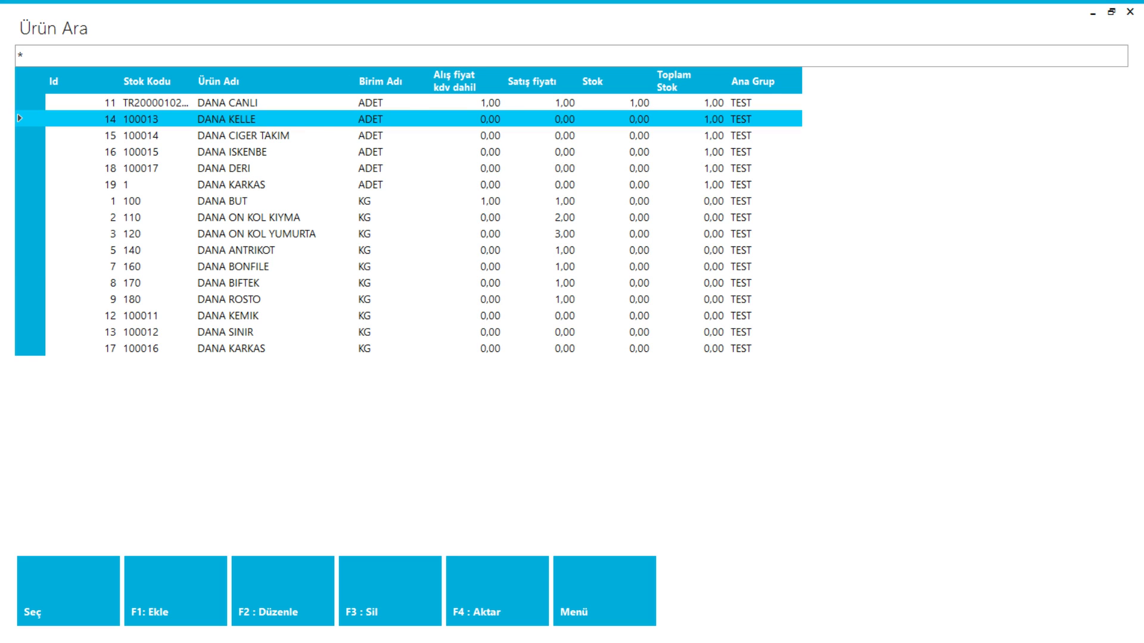
click(243, 135)
right_click(705, 135)
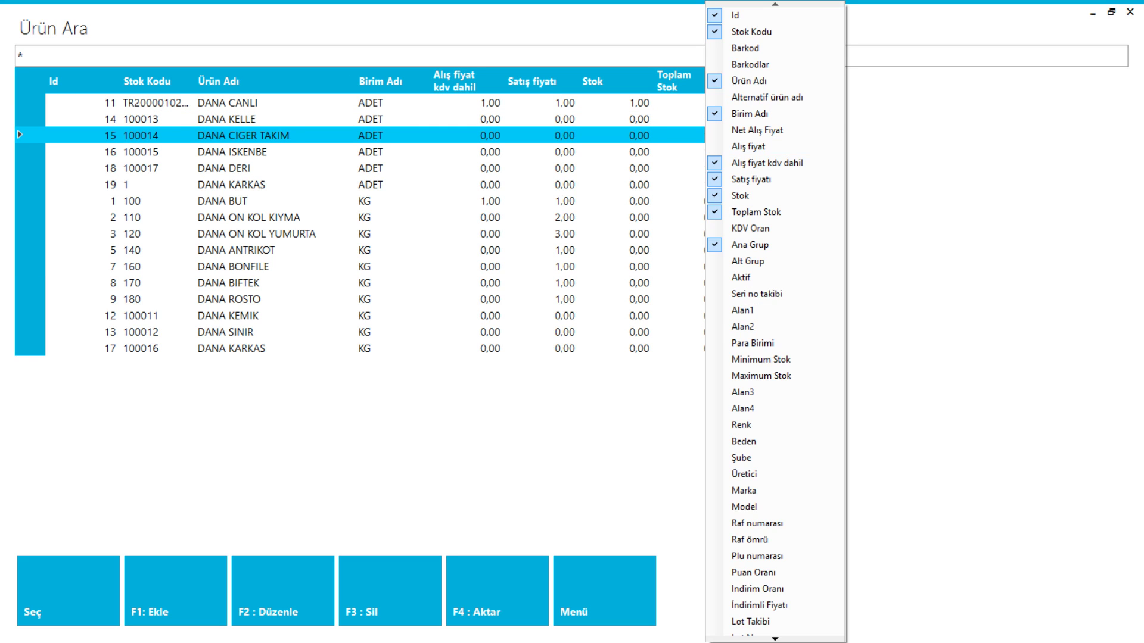
click(685, 152)
click(223, 168)
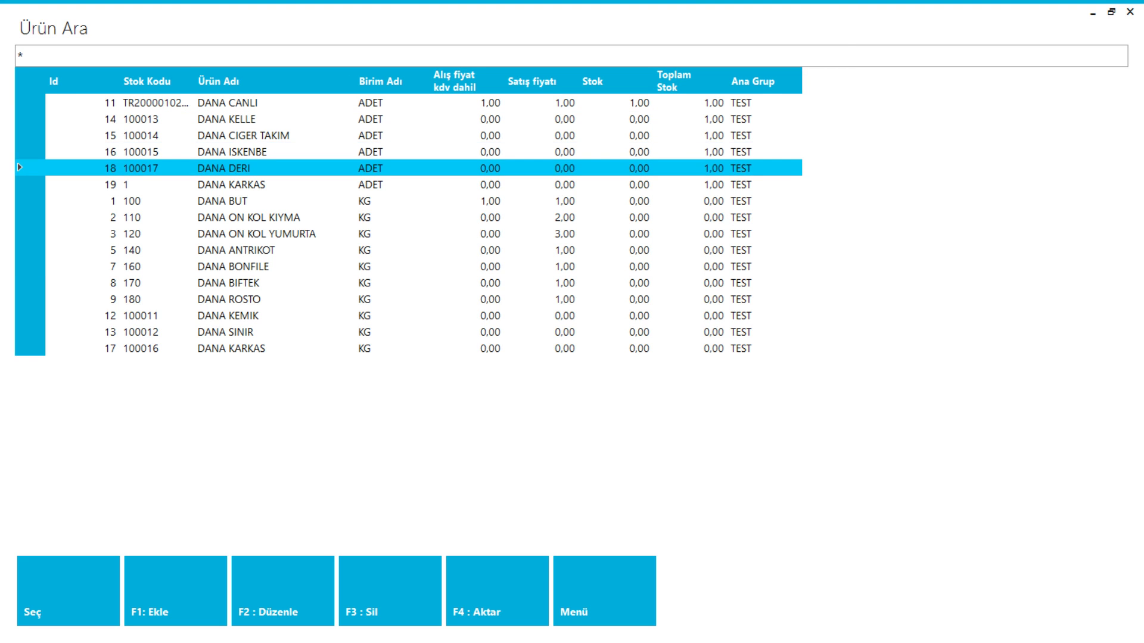
click(231, 184)
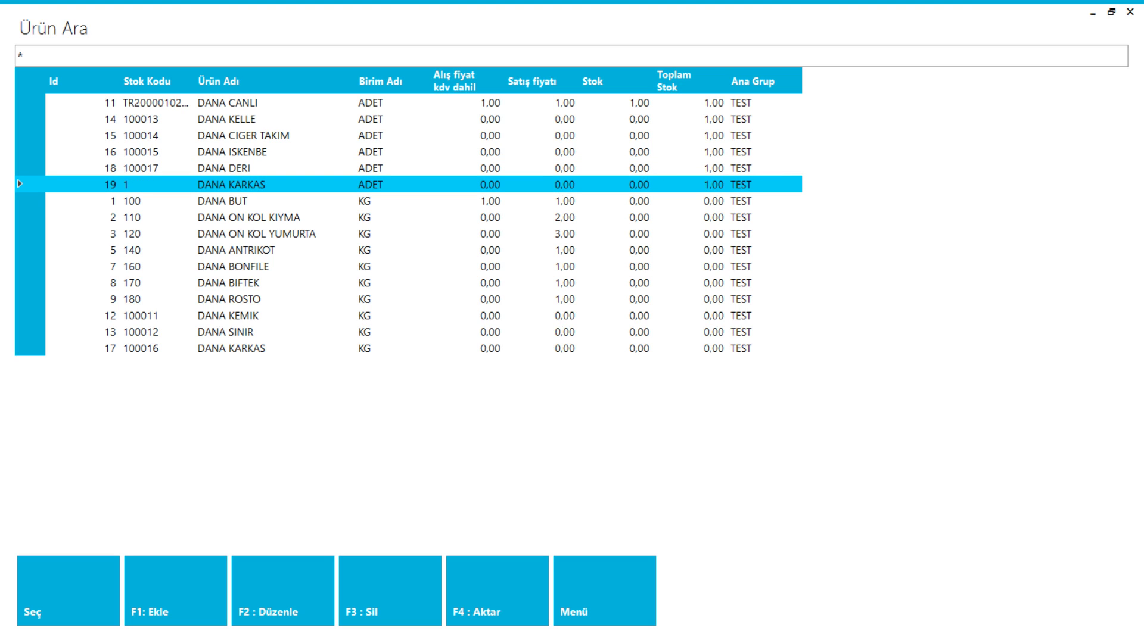
Check the stock of DANA KARKAS (stock code 1) in each warehouse, especially MEZBAHA, and return to the product list.
key(Return)
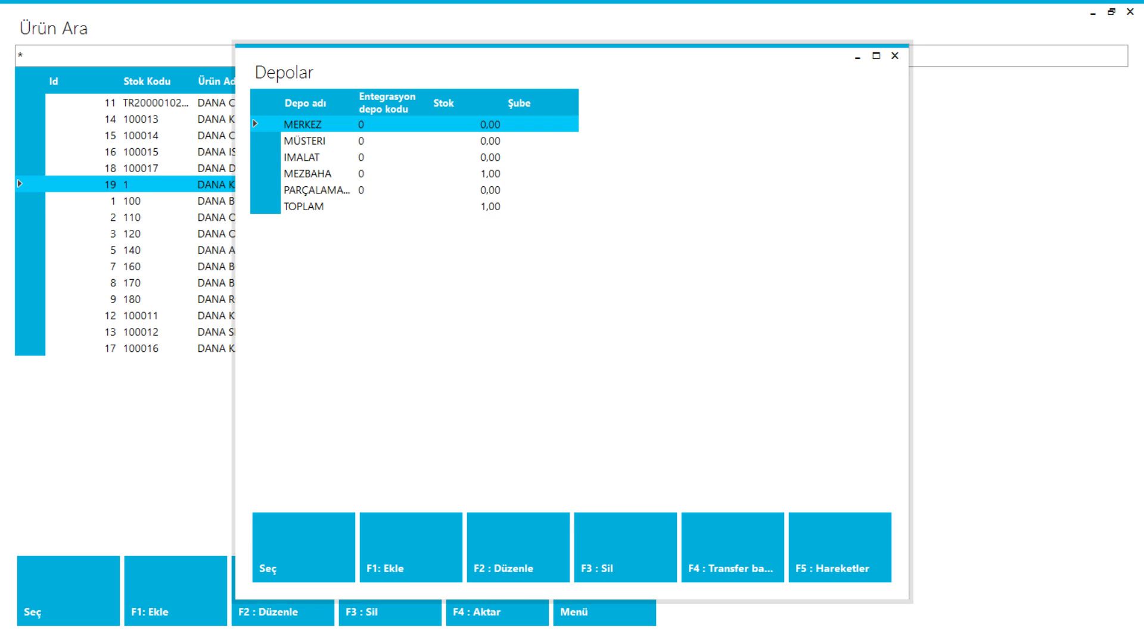
click(307, 173)
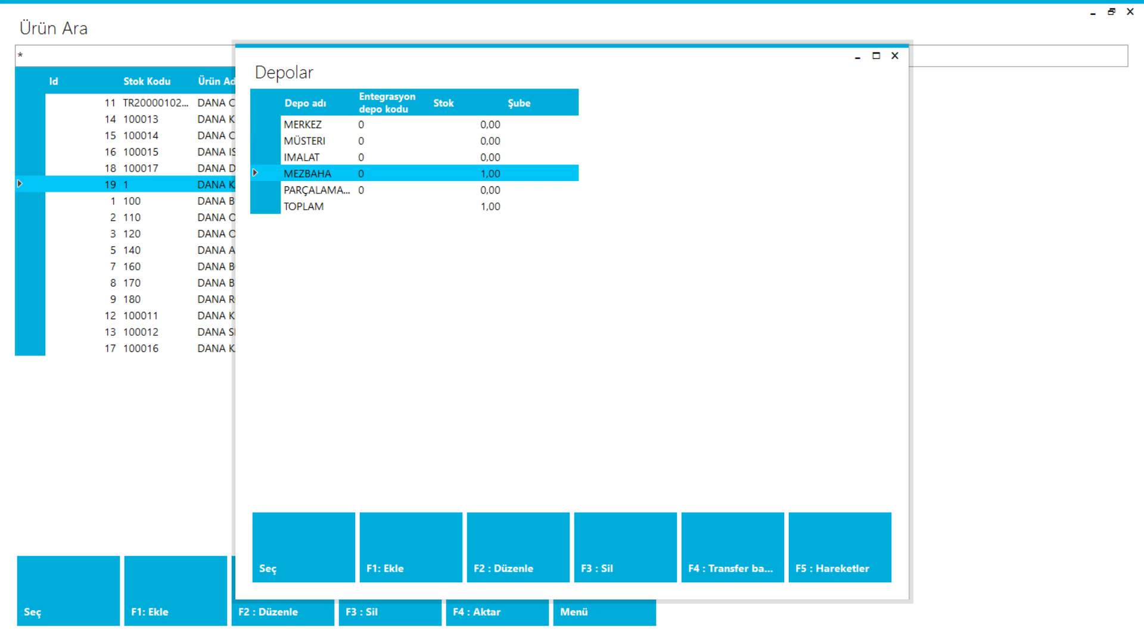
click(894, 56)
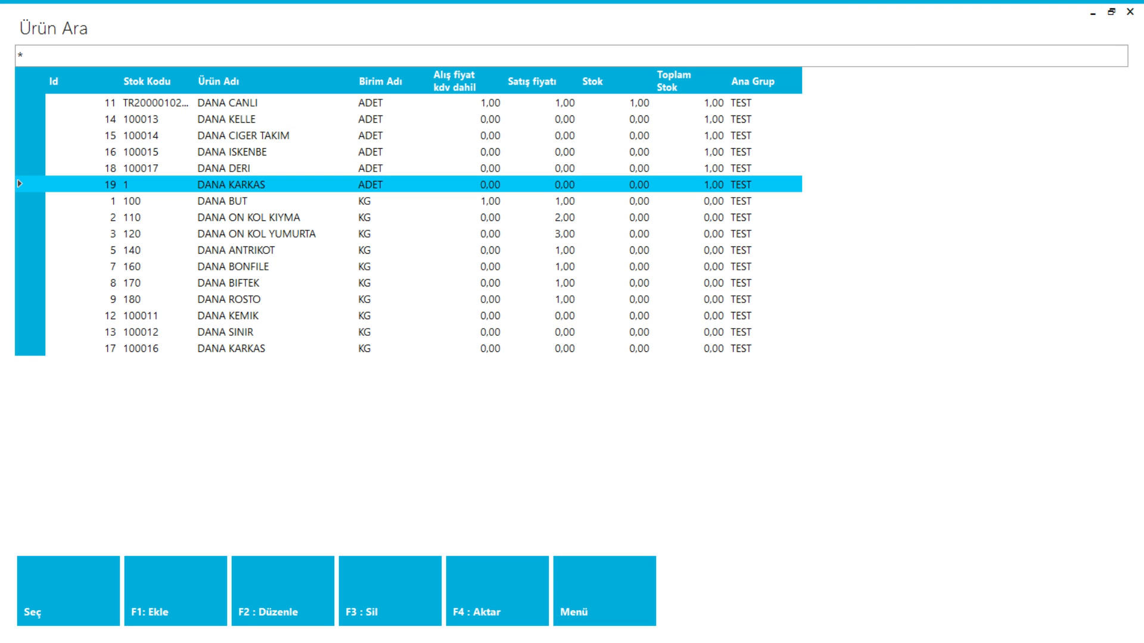
View the warehouse stock report (DEPO STOK RAPORU) sorted by MEZBAHA stock in descending order, and close it.
click(604, 572)
click(614, 626)
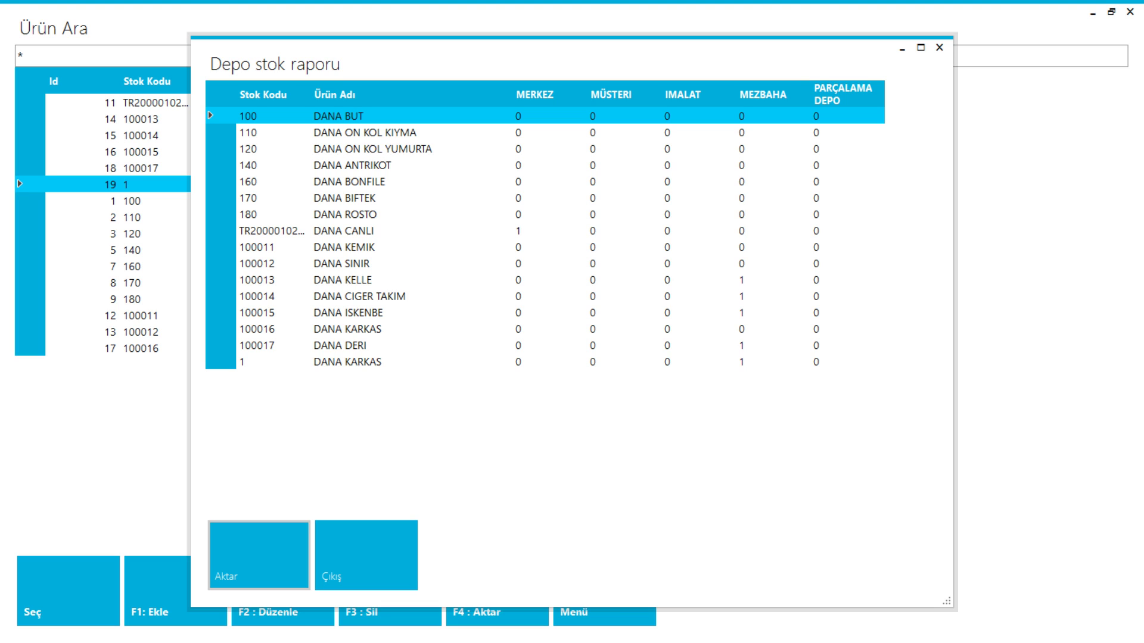
click(769, 94)
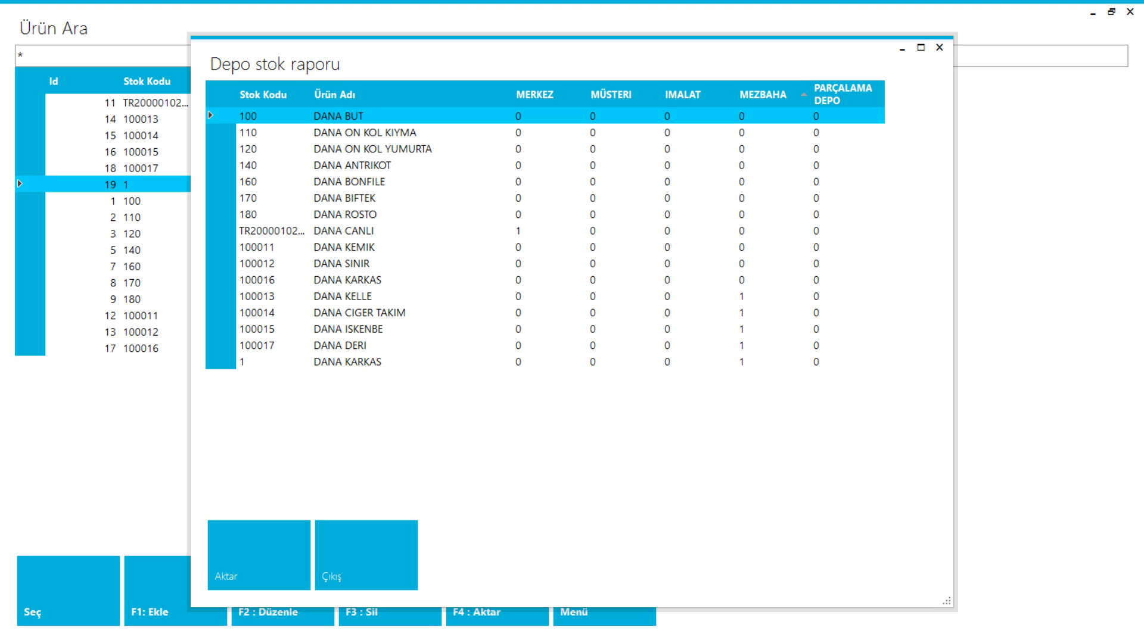
click(769, 95)
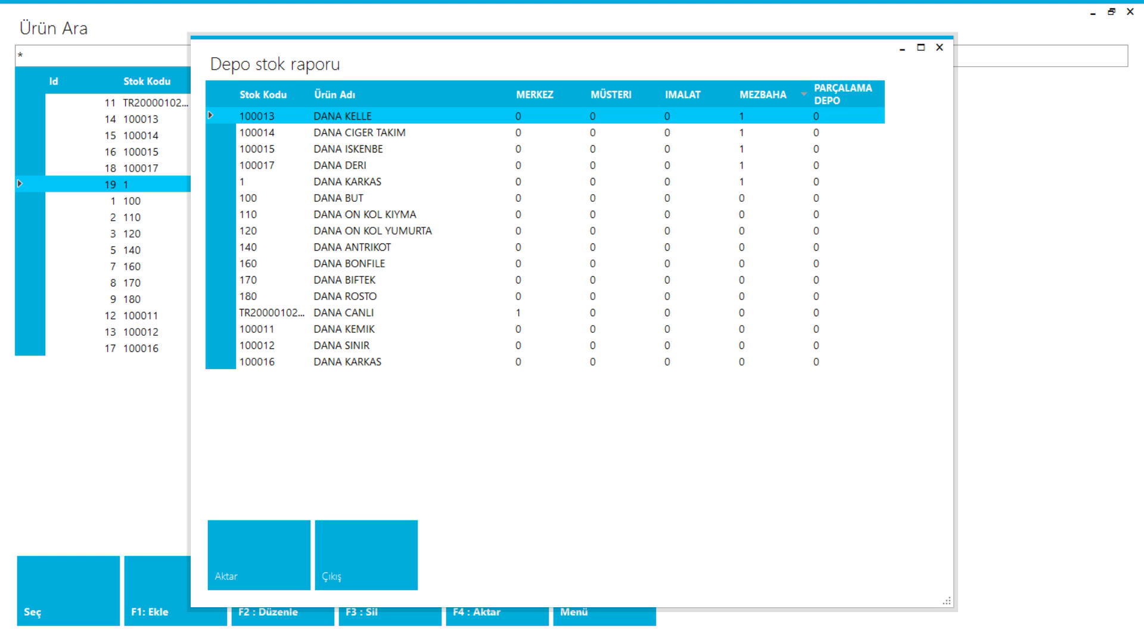
click(939, 47)
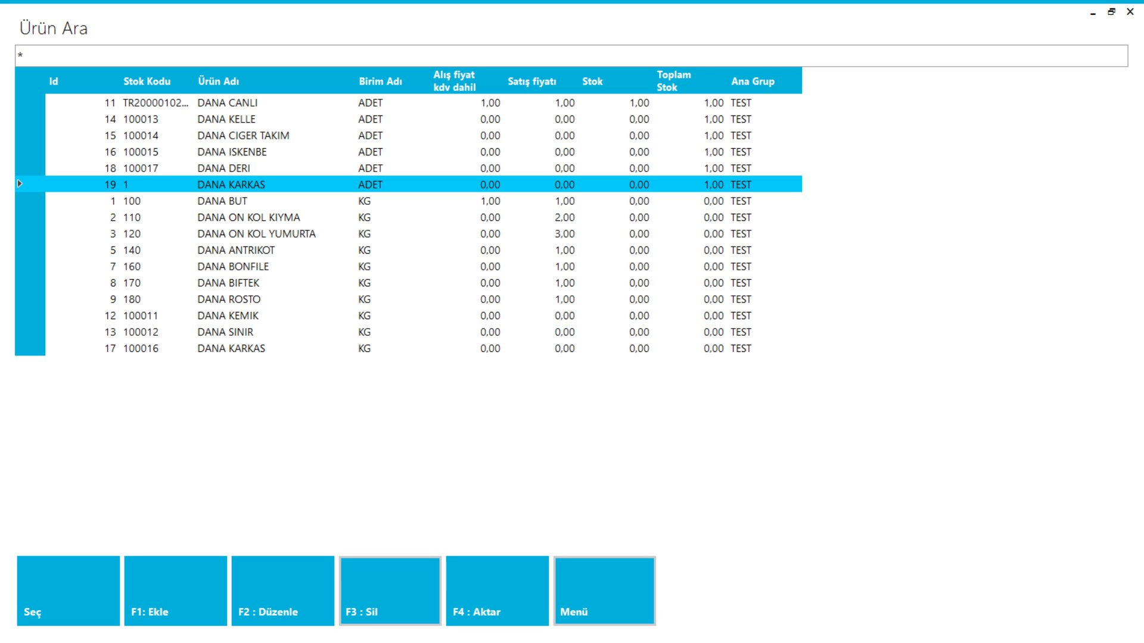
Open the recipe entry for DANA KARKAS (stock code 1) and set its production quantity to 1.
click(604, 590)
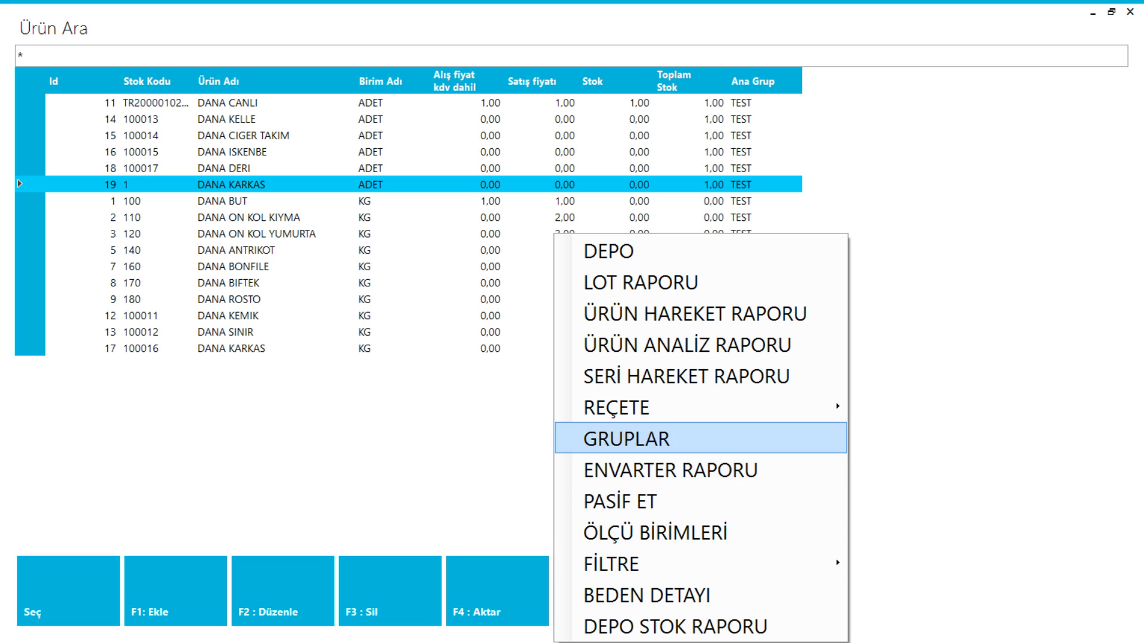
mouse_move(700, 407)
click(938, 440)
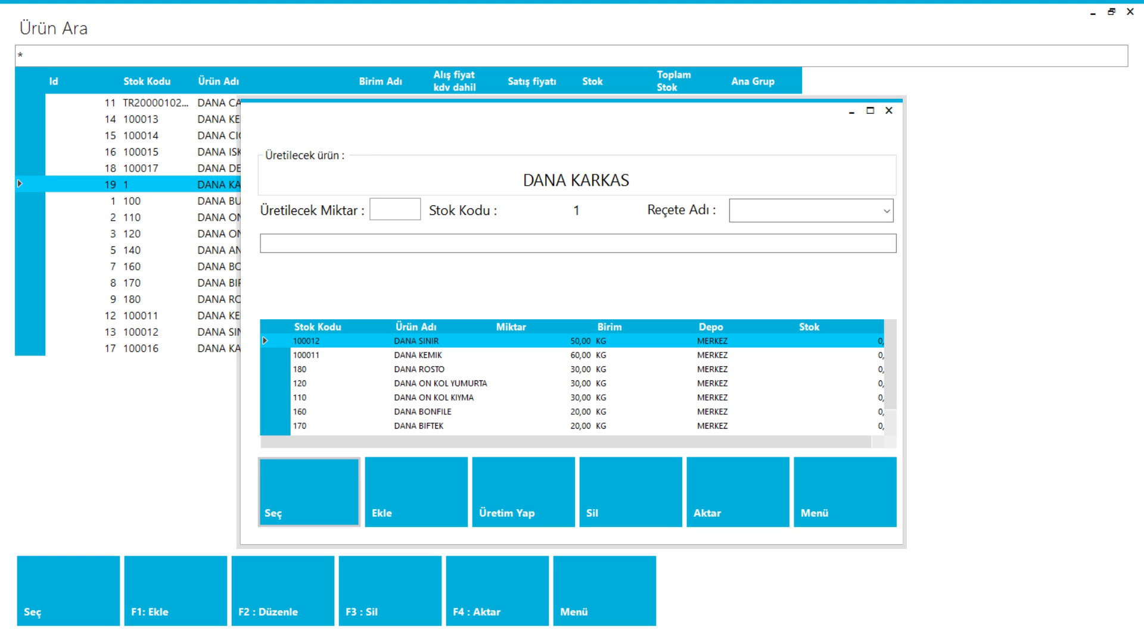
click(395, 209)
text(1)
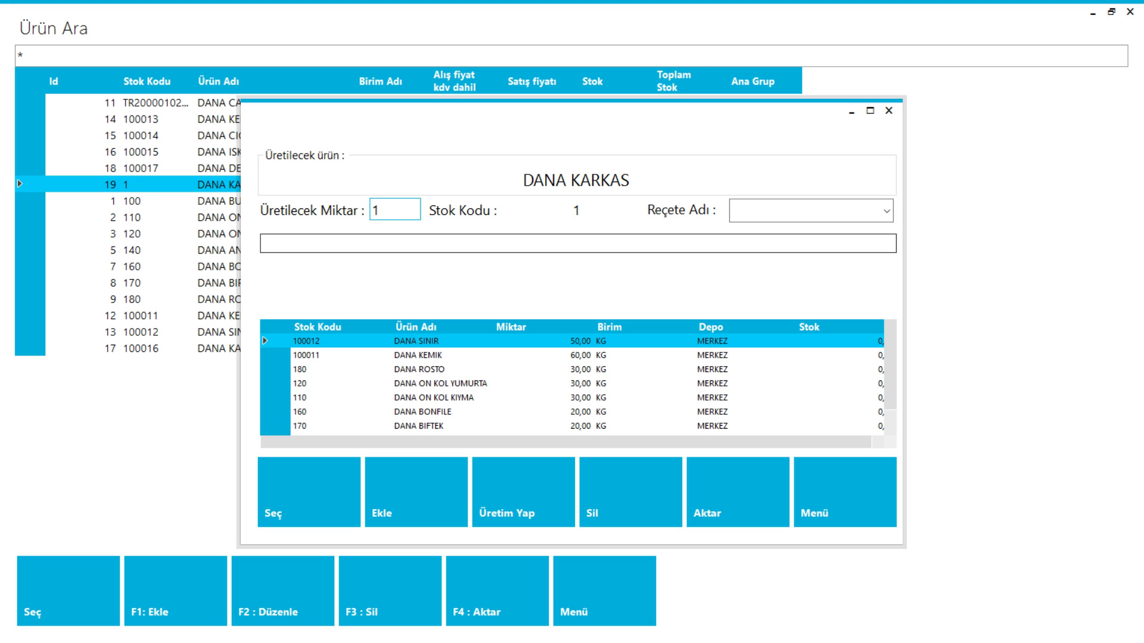
Change the warehouse of all components in the DANA KARKAS recipe to PARÇALAMA DEPO and check the component list.
click(822, 512)
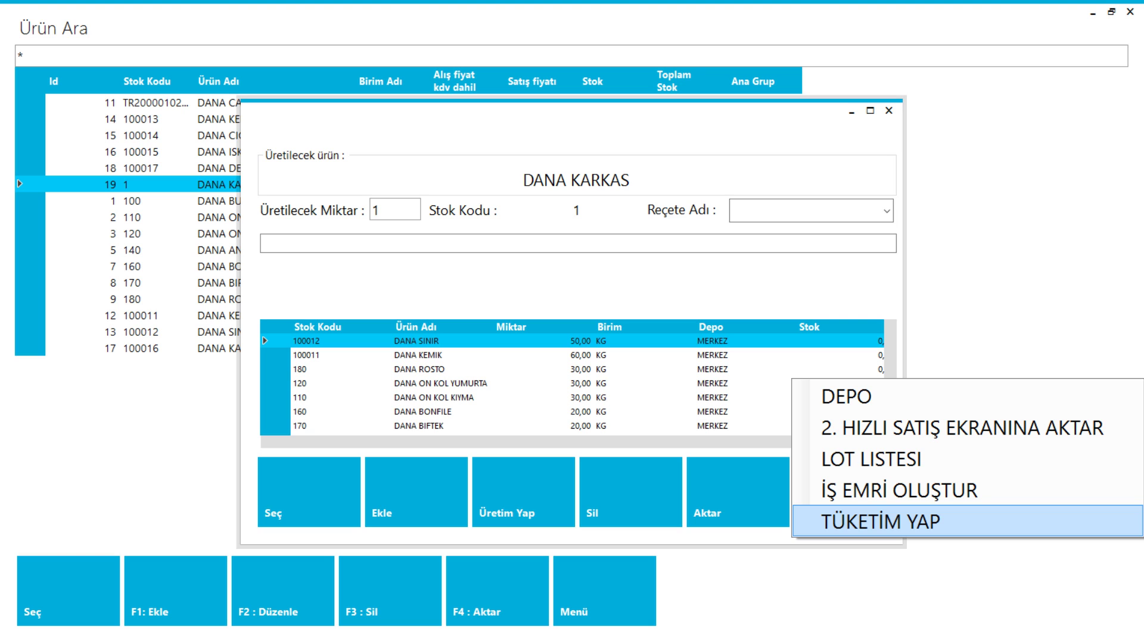
click(846, 396)
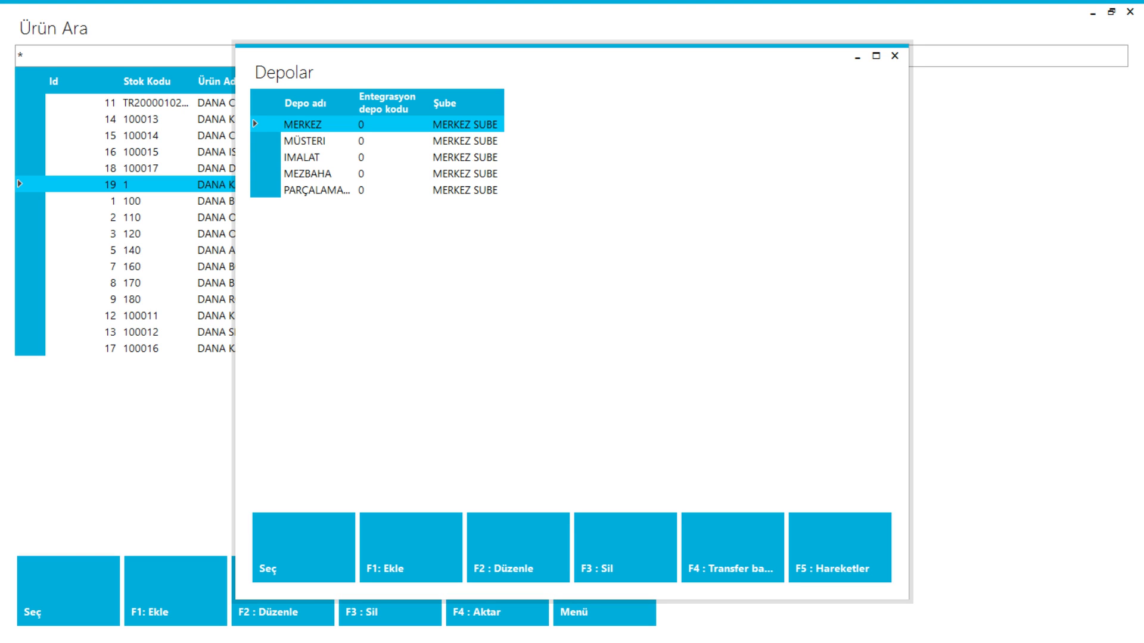
click(317, 190)
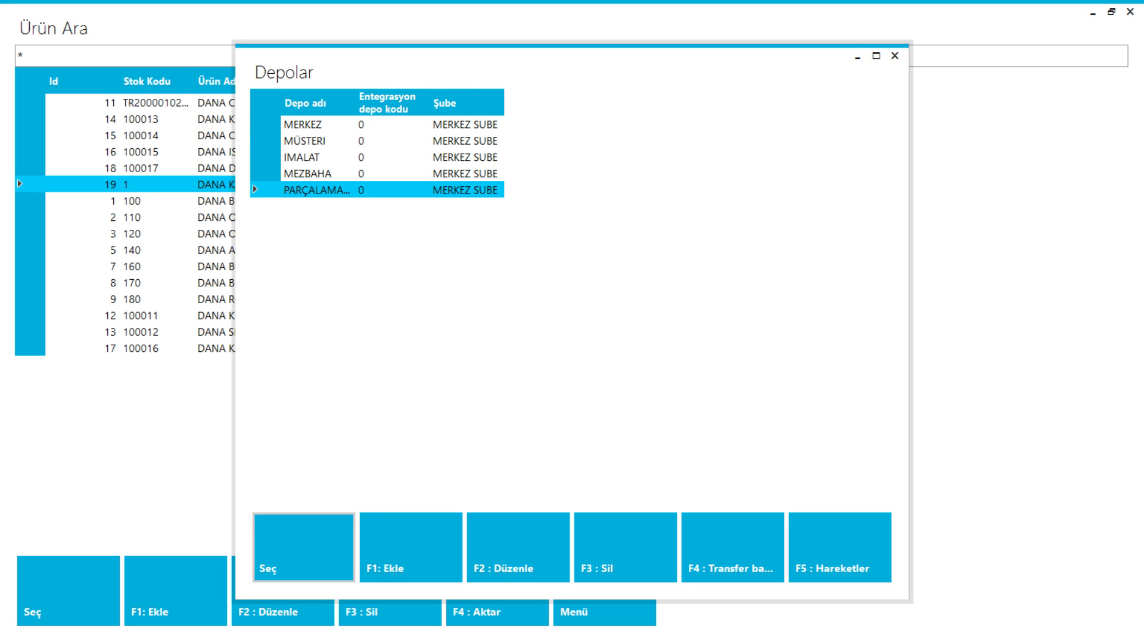
click(303, 547)
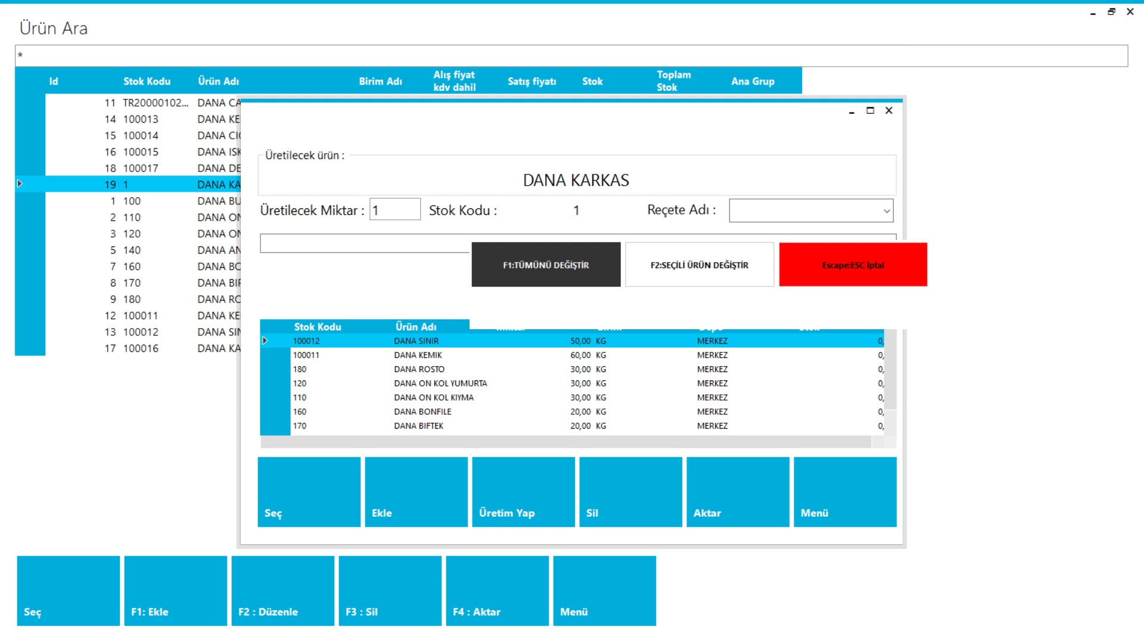
click(546, 264)
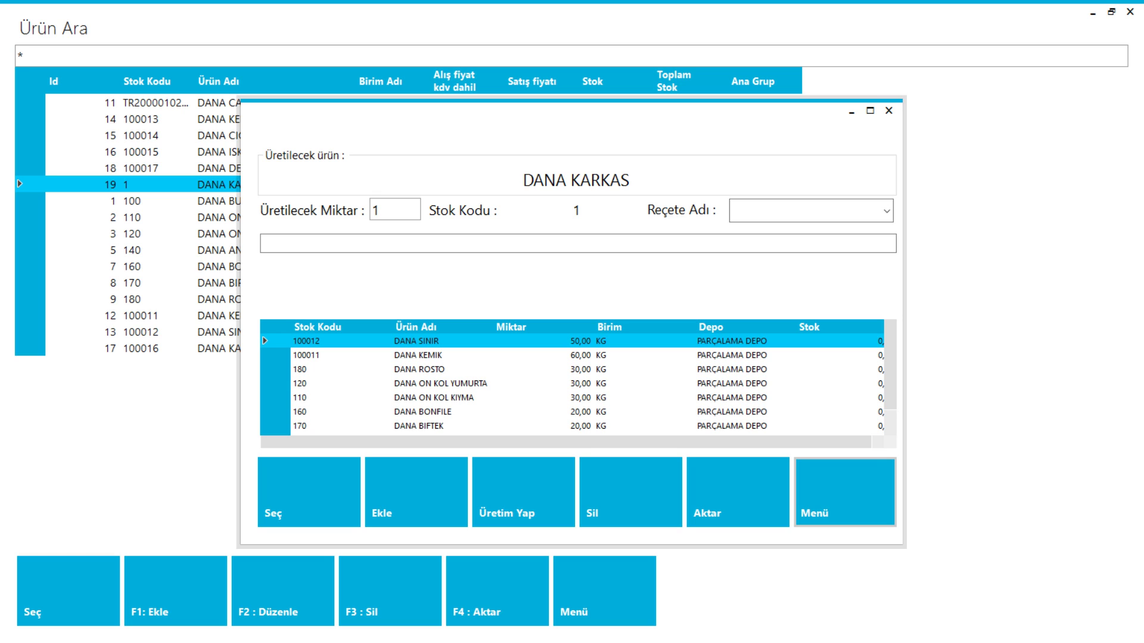
drag(889, 364, 889, 397)
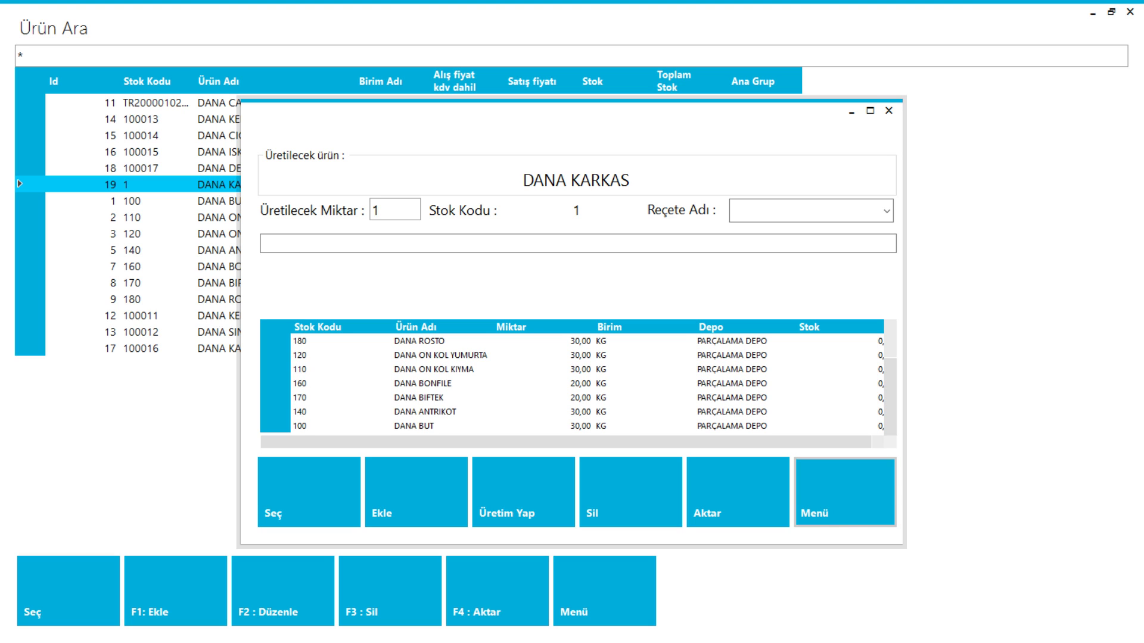
Run the consumption (TÜKETİM YAP) of DANA KARKAS from the MEZBAHA warehouse and approve the production.
click(845, 507)
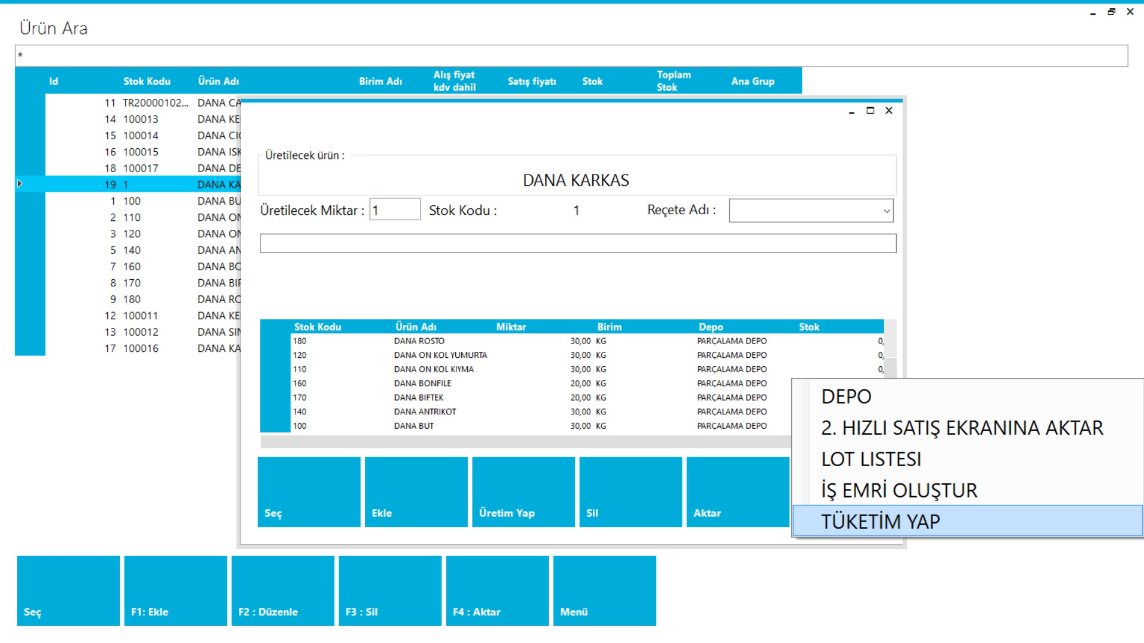
click(881, 522)
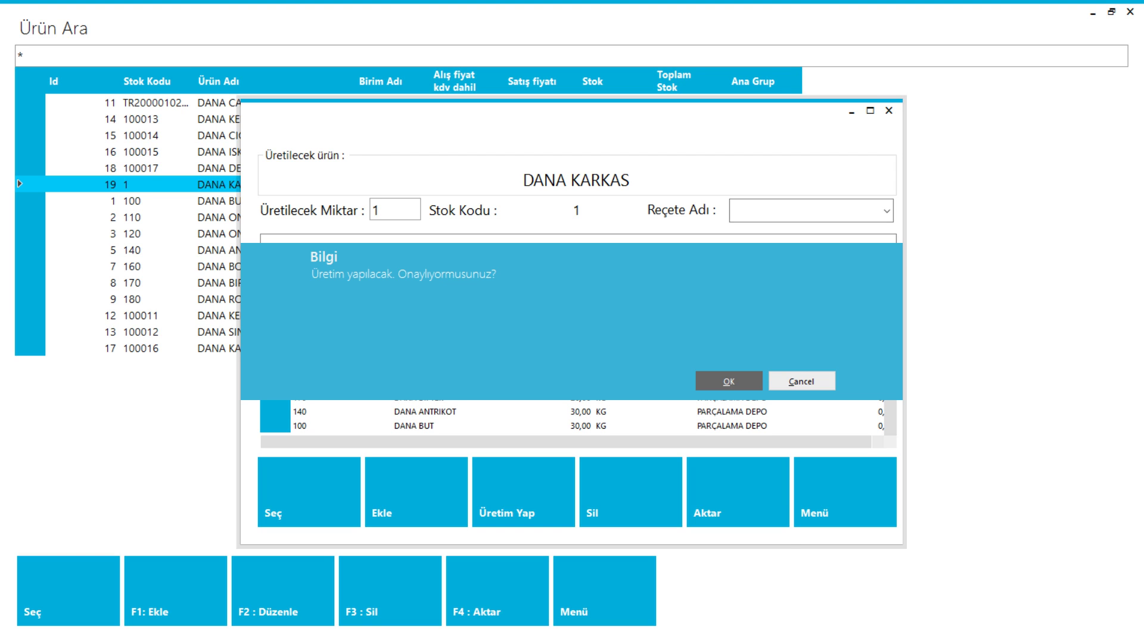
click(729, 381)
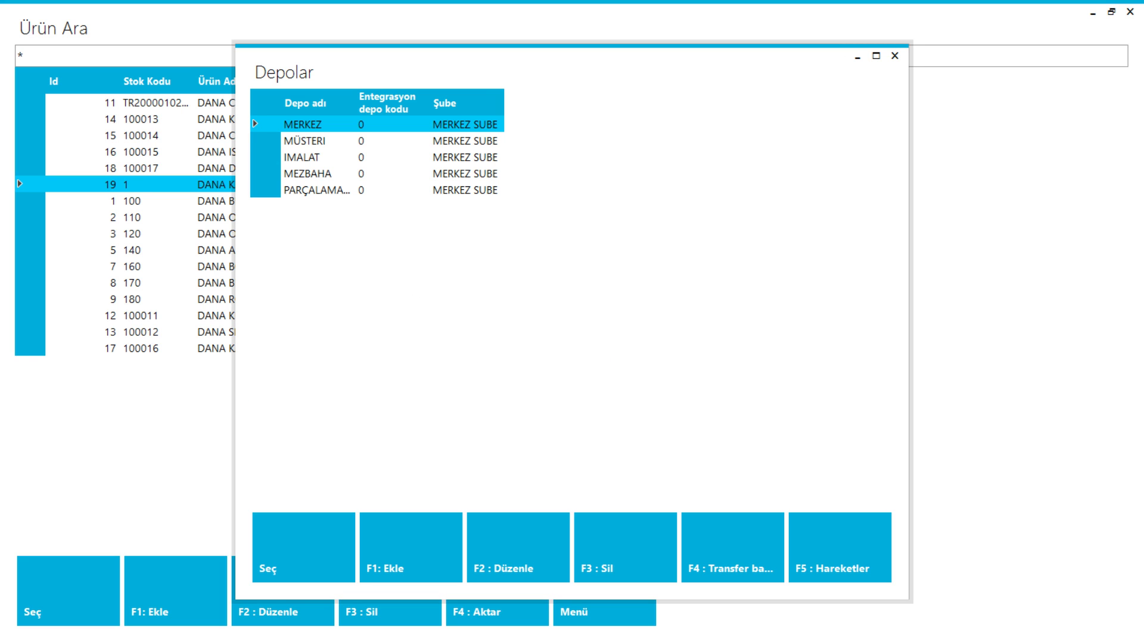
click(308, 173)
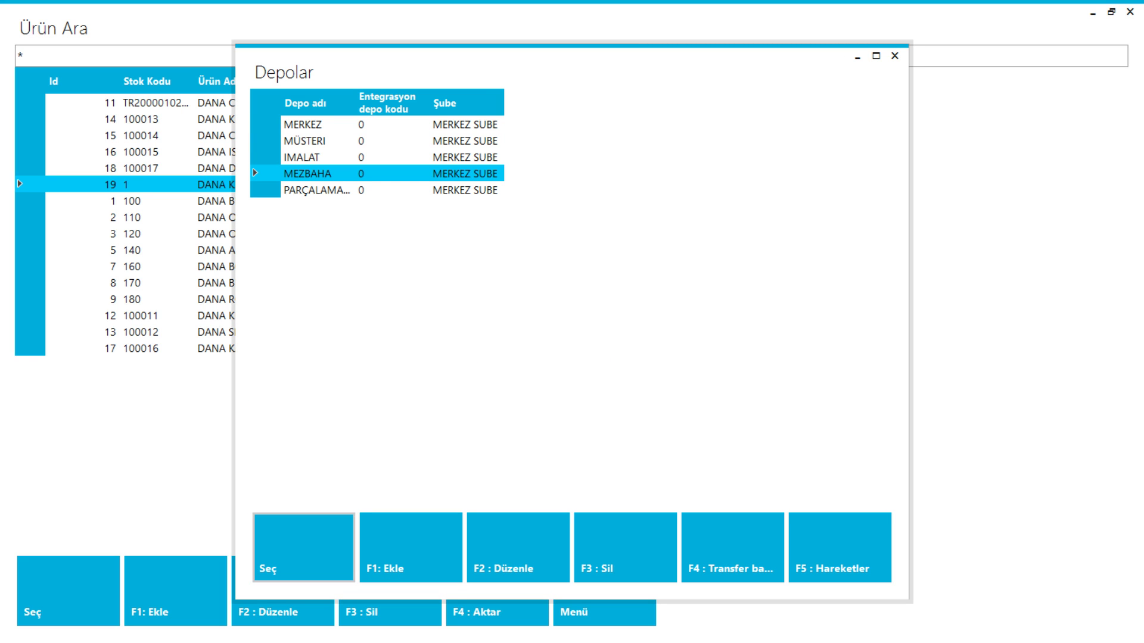
click(304, 546)
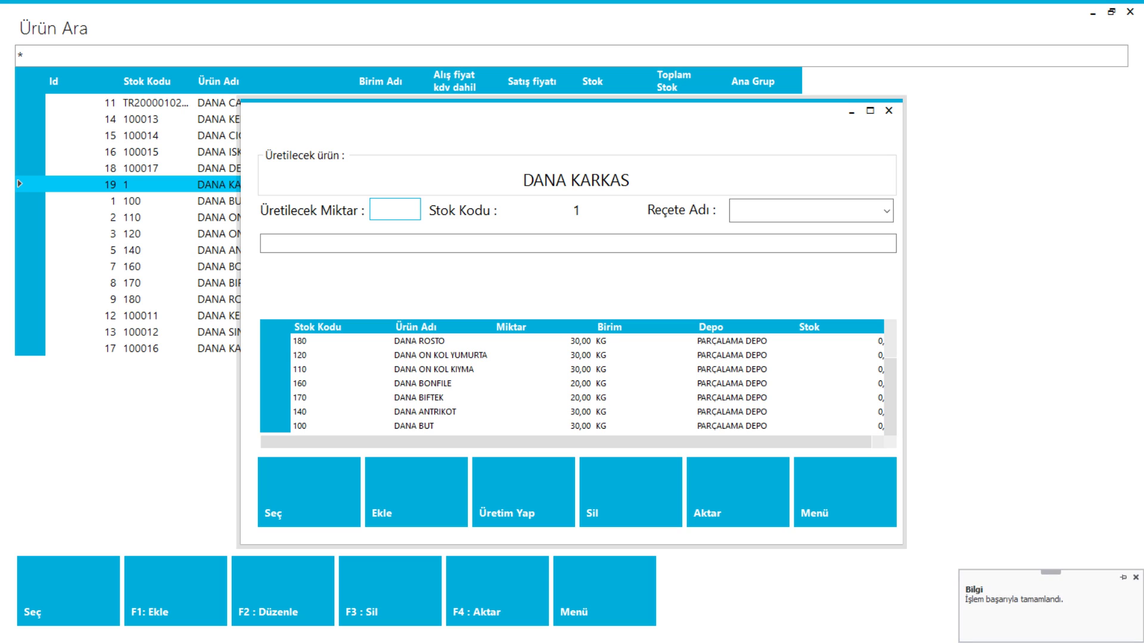
Close the DANA KARKAS production window and examine the total stock of the beef cuts, DANA KEMIK and DANA SINIR in the product list.
click(888, 110)
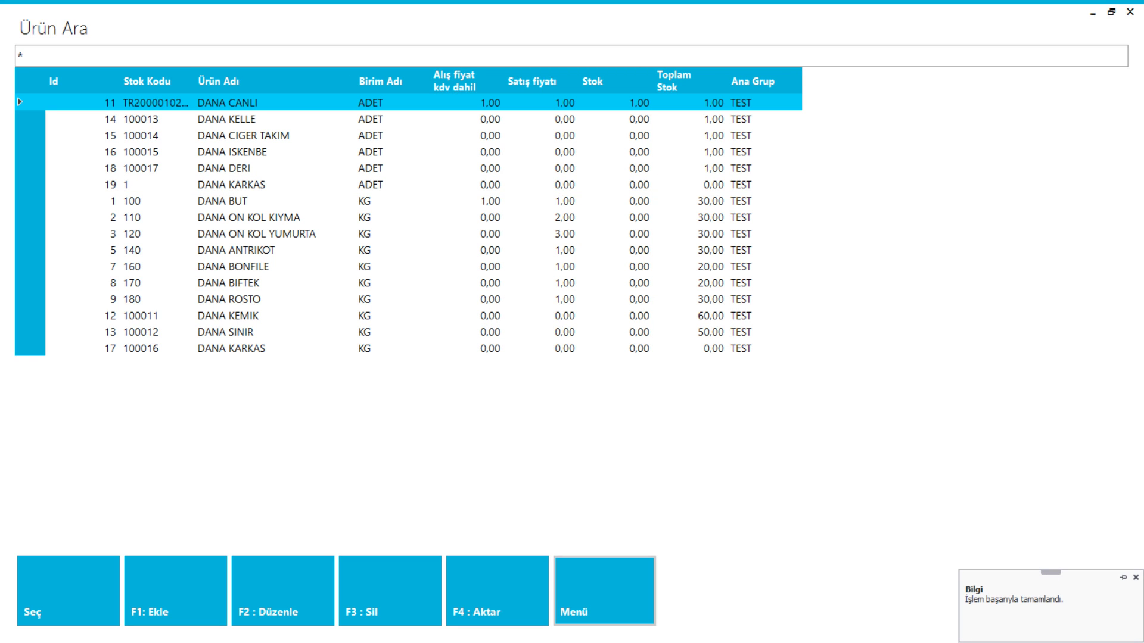
click(222, 201)
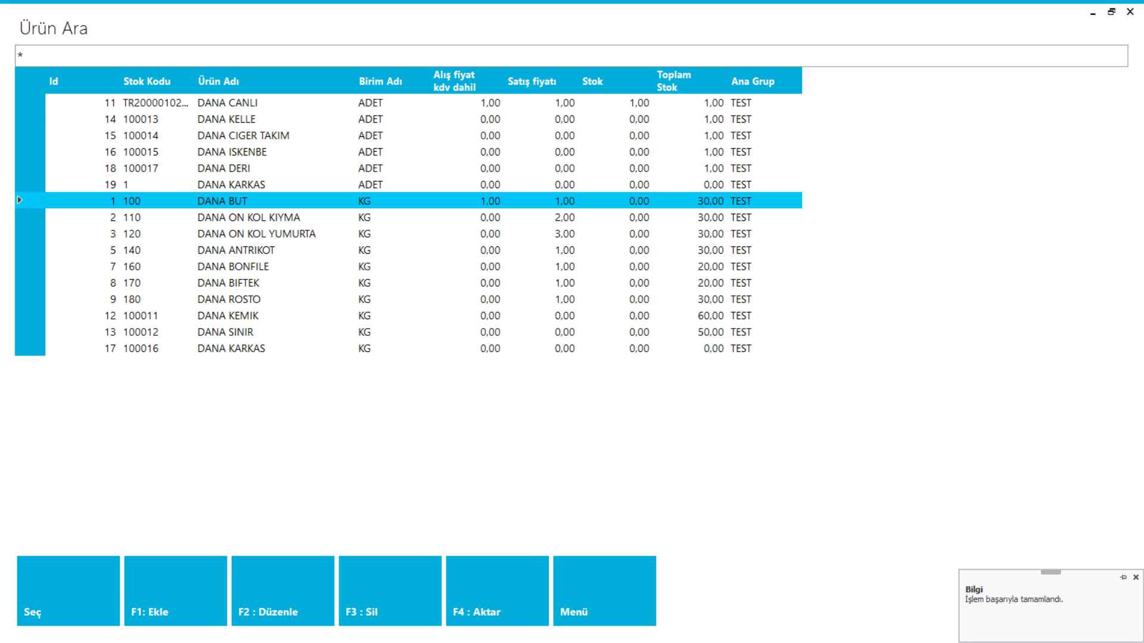
click(222, 217)
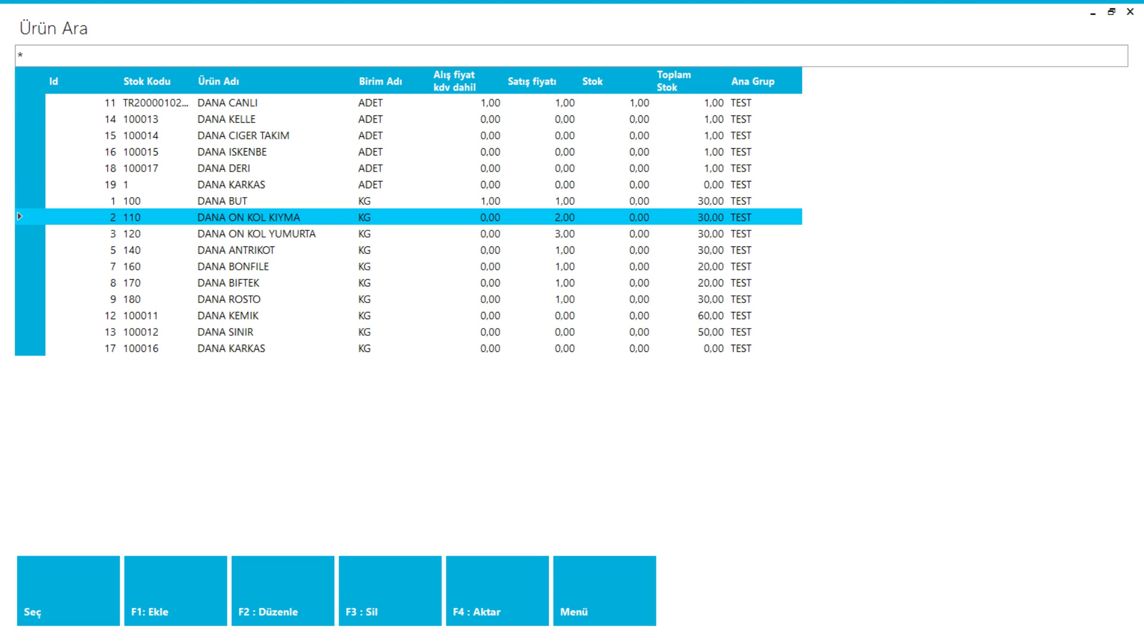
click(235, 251)
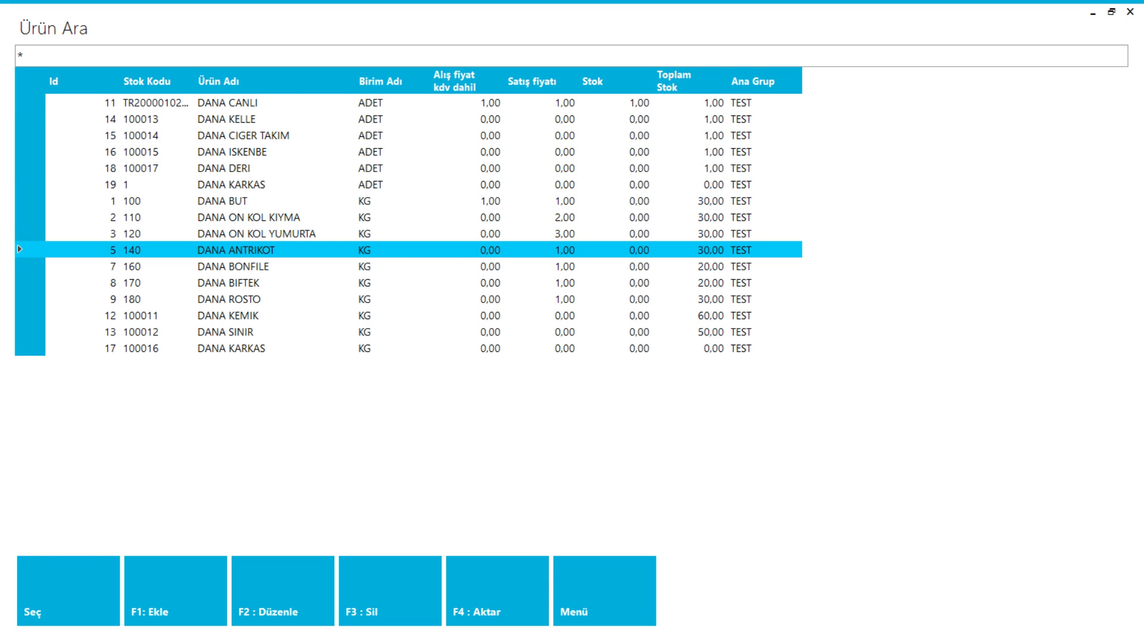
click(233, 266)
click(228, 299)
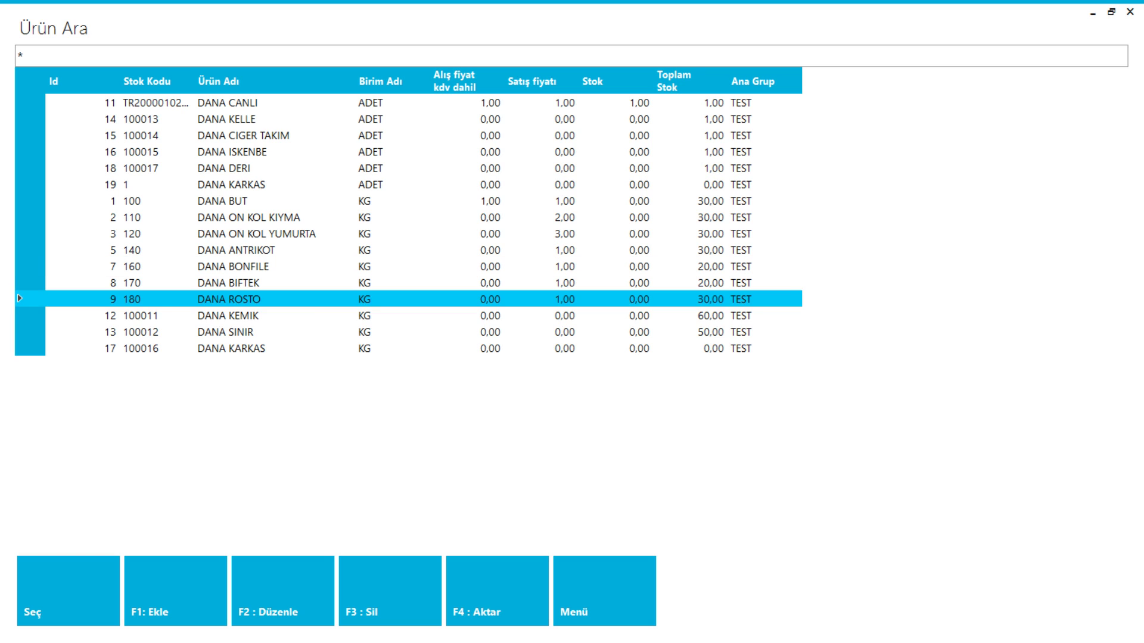
click(228, 315)
click(225, 332)
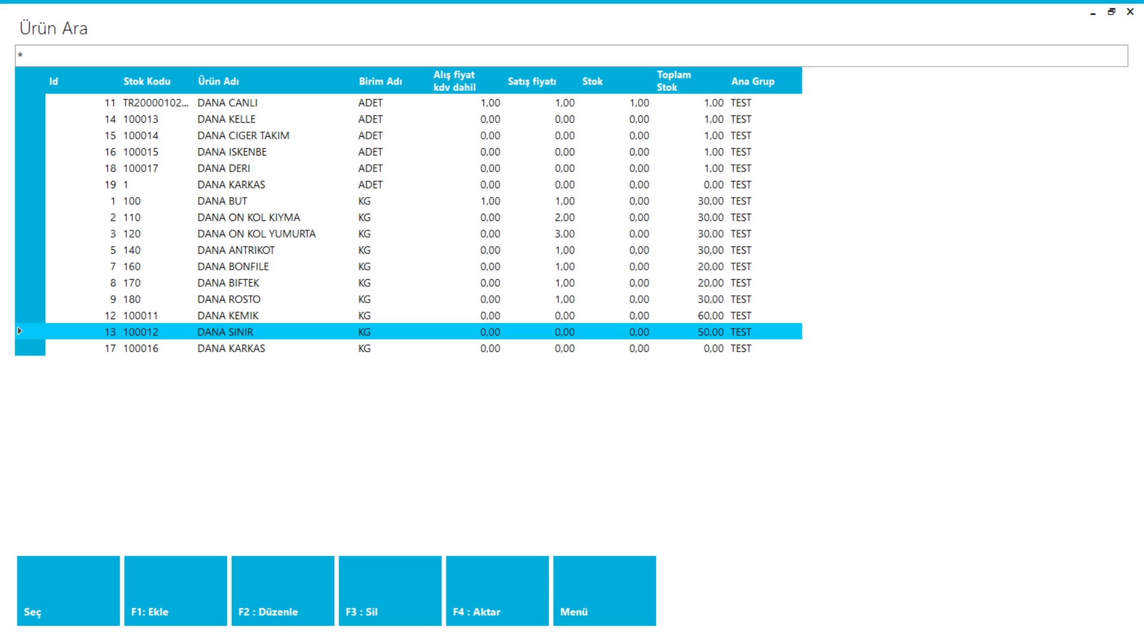
right_click(707, 81)
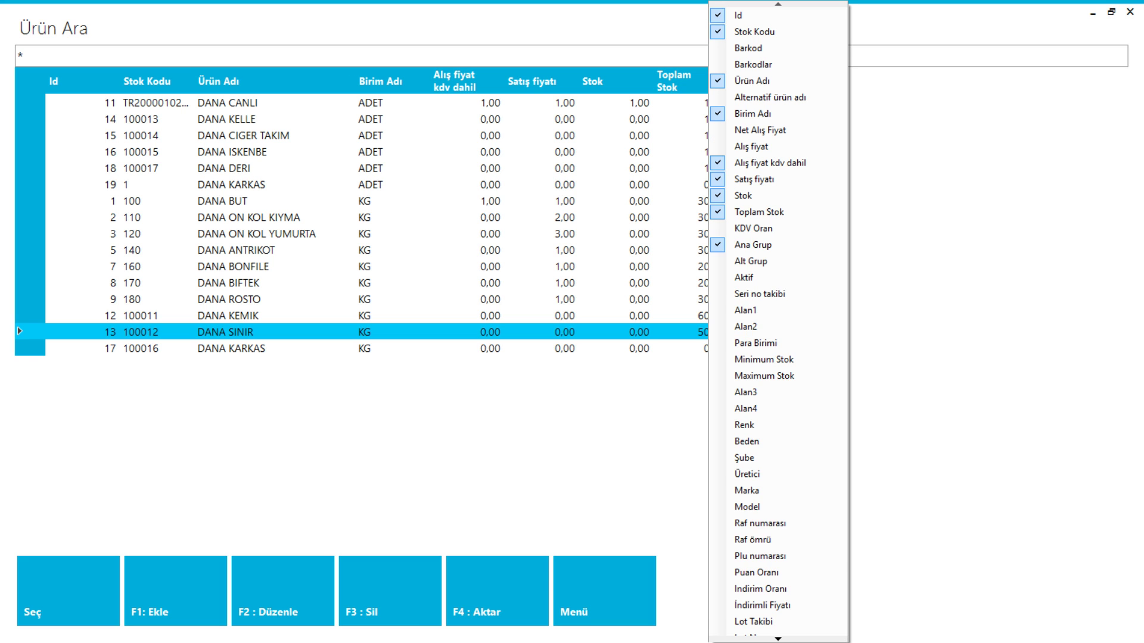
click(605, 590)
click(655, 623)
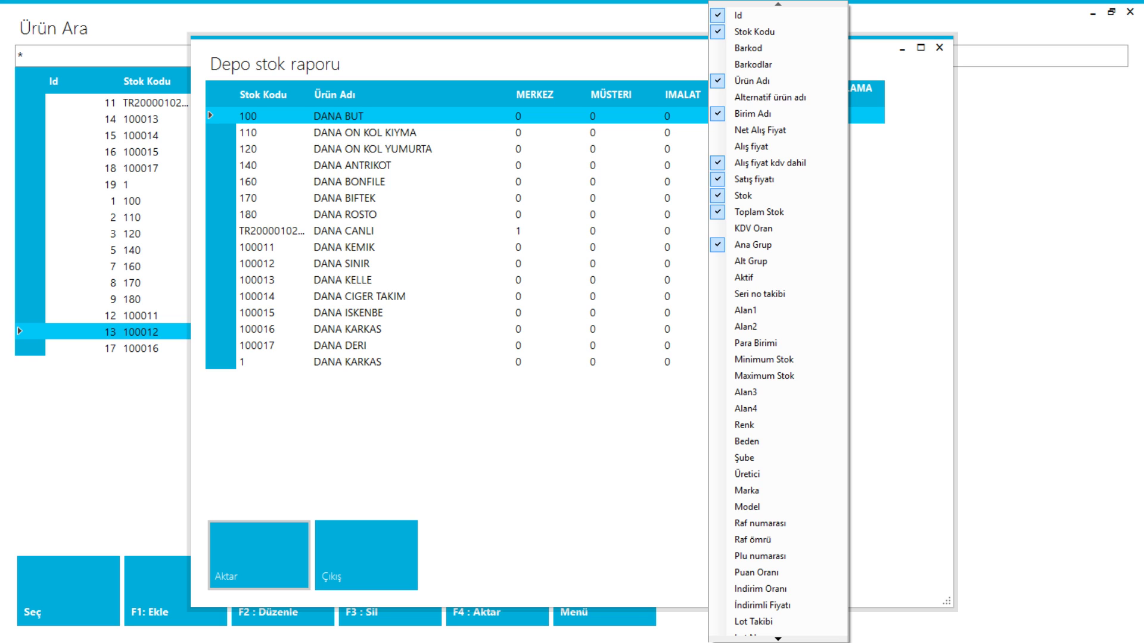
click(939, 47)
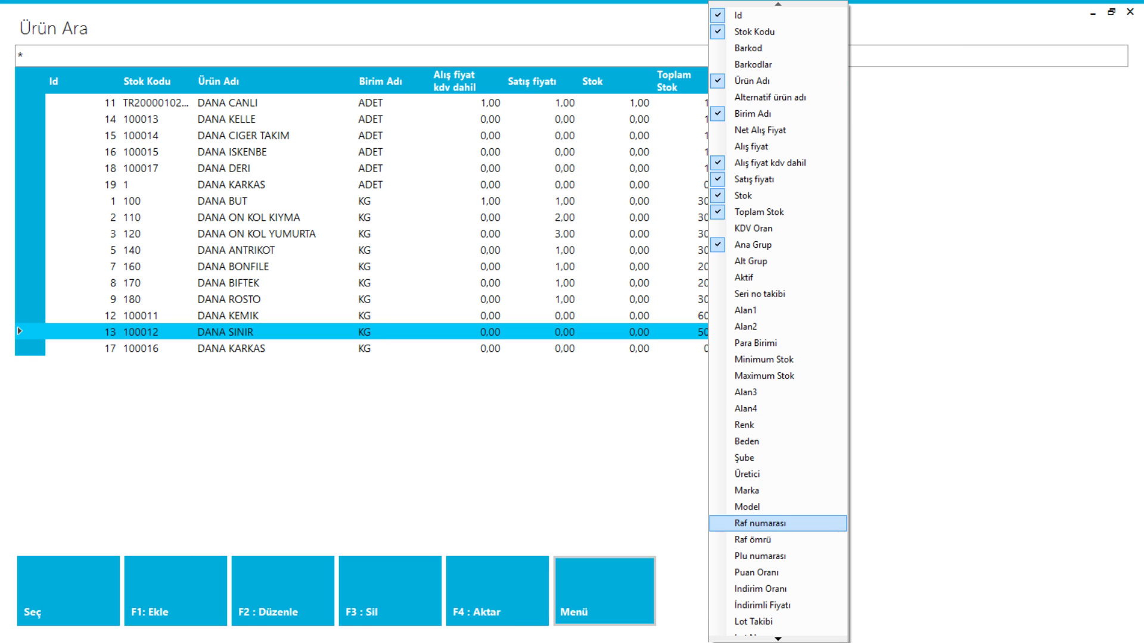
click(777, 639)
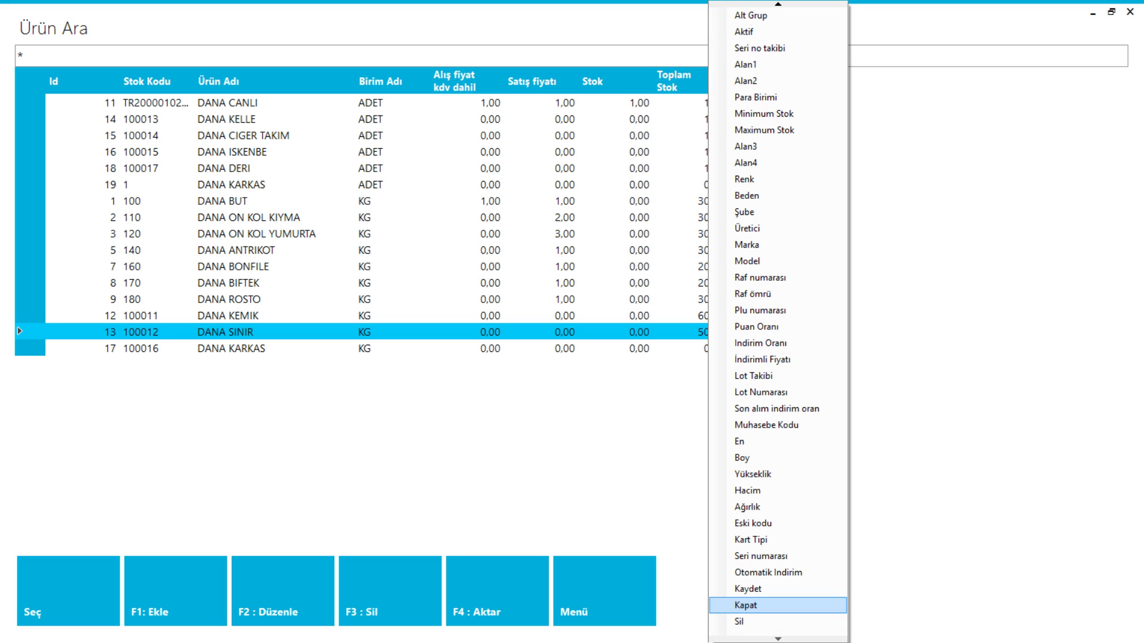
click(745, 605)
View the warehouse stock report sorted by PARÇALAMA DEPO stock in descending order, examine DANA CANLI, DANA KARKAS and DANA KEMIK, and close it.
click(604, 590)
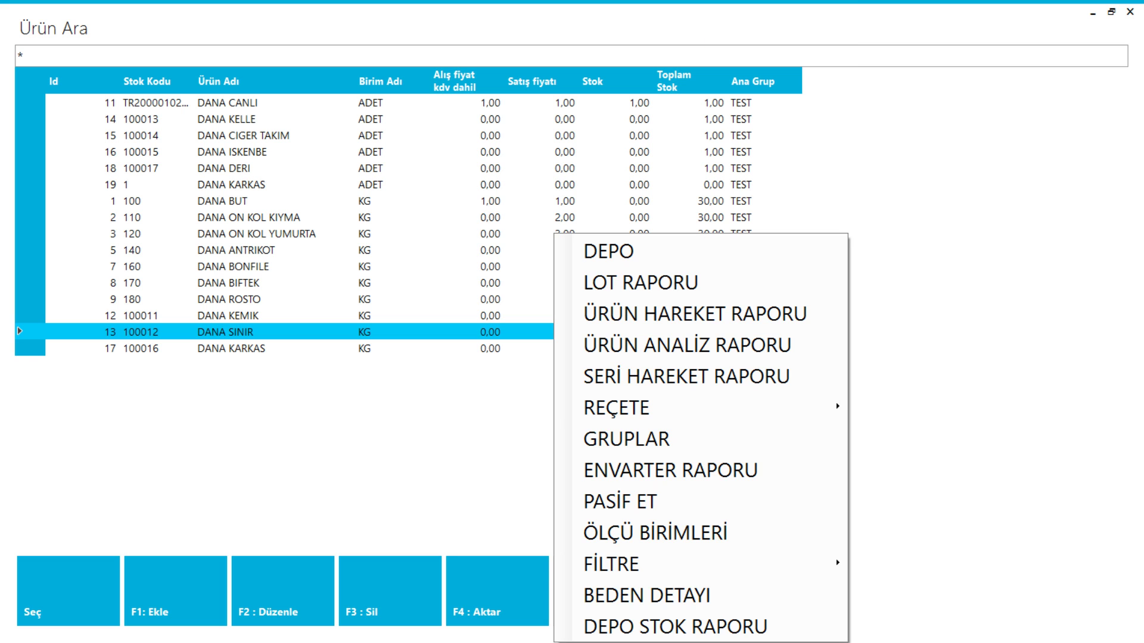
click(674, 625)
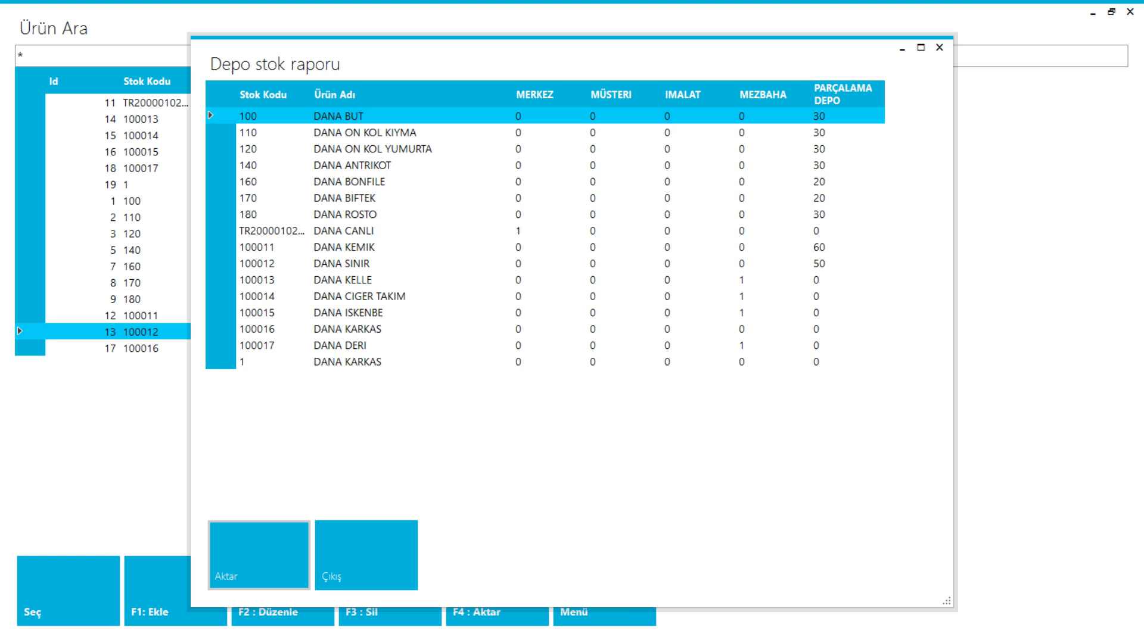
click(763, 94)
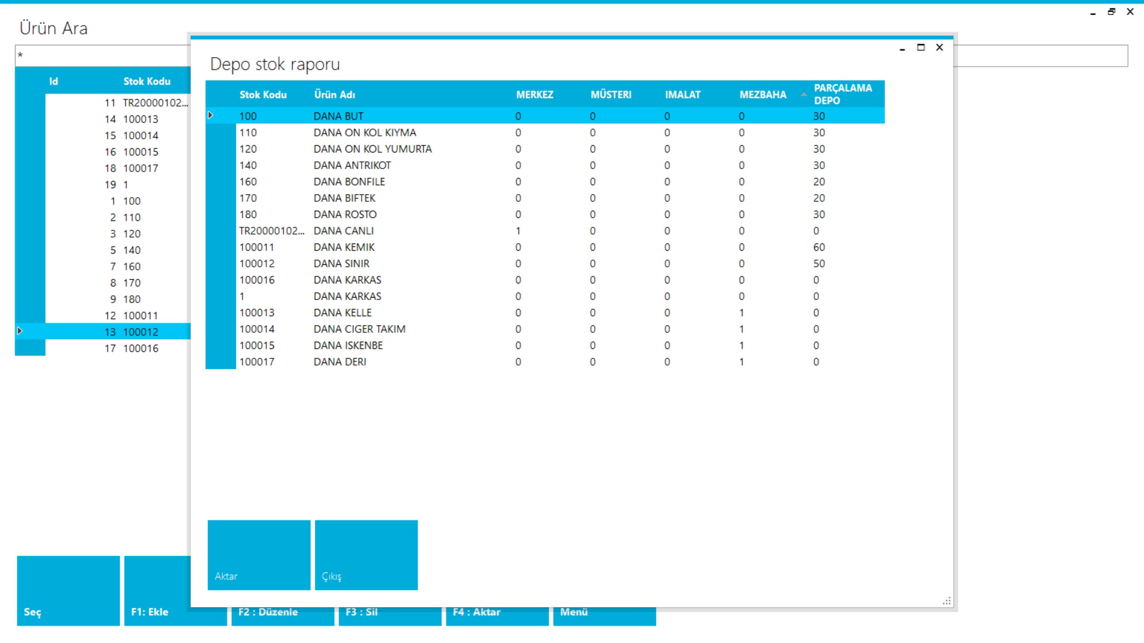
click(835, 94)
right_click(836, 94)
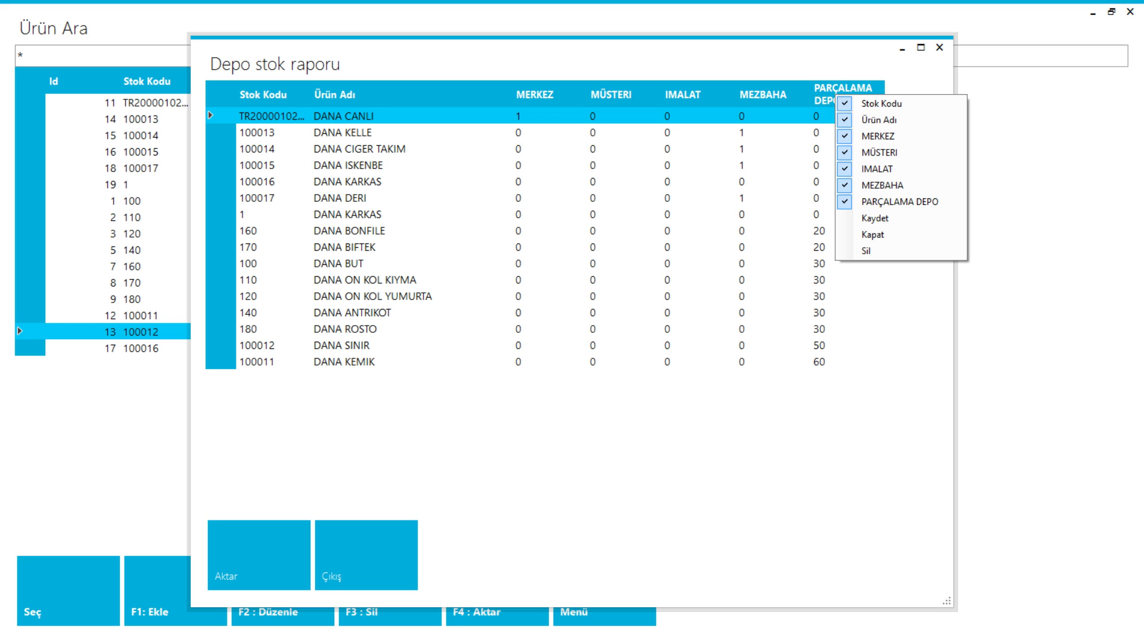
click(836, 94)
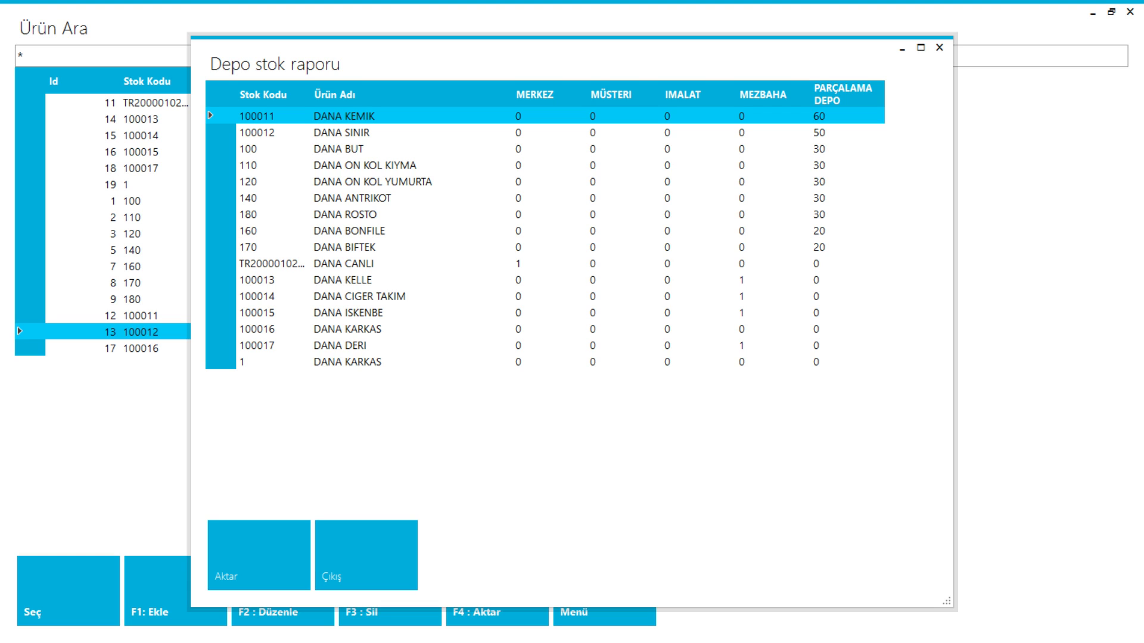
click(343, 263)
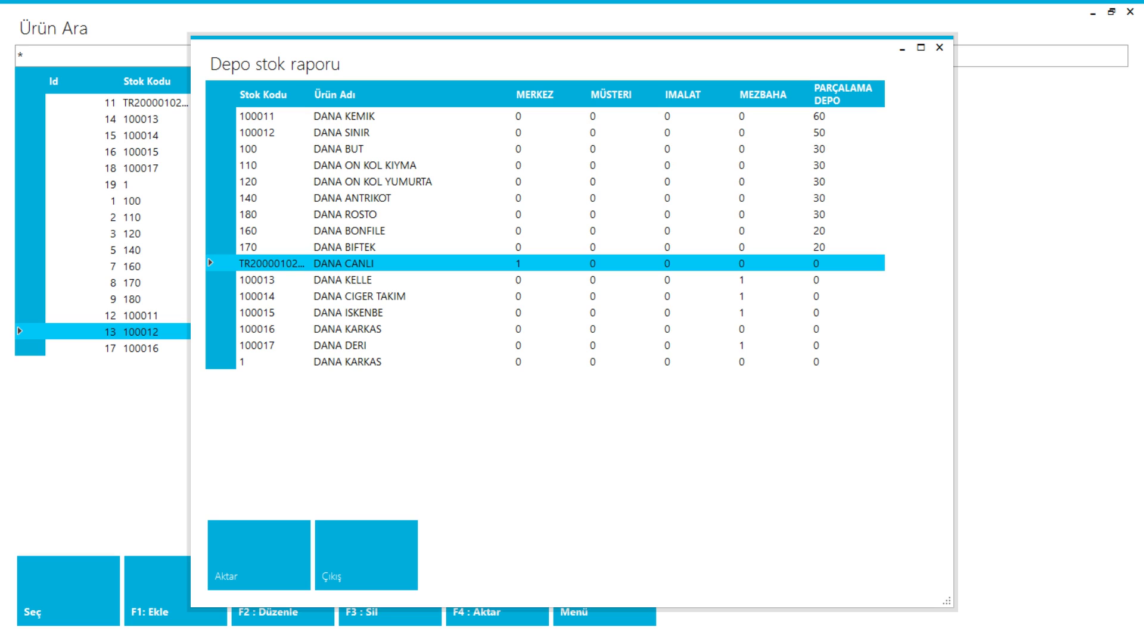
click(346, 361)
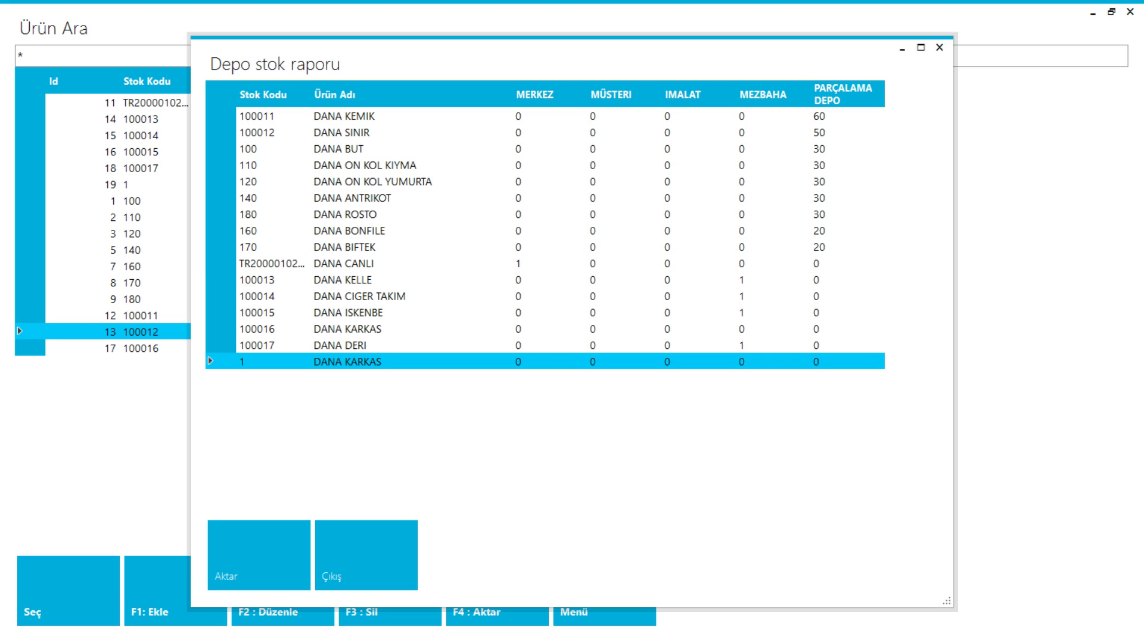
click(344, 116)
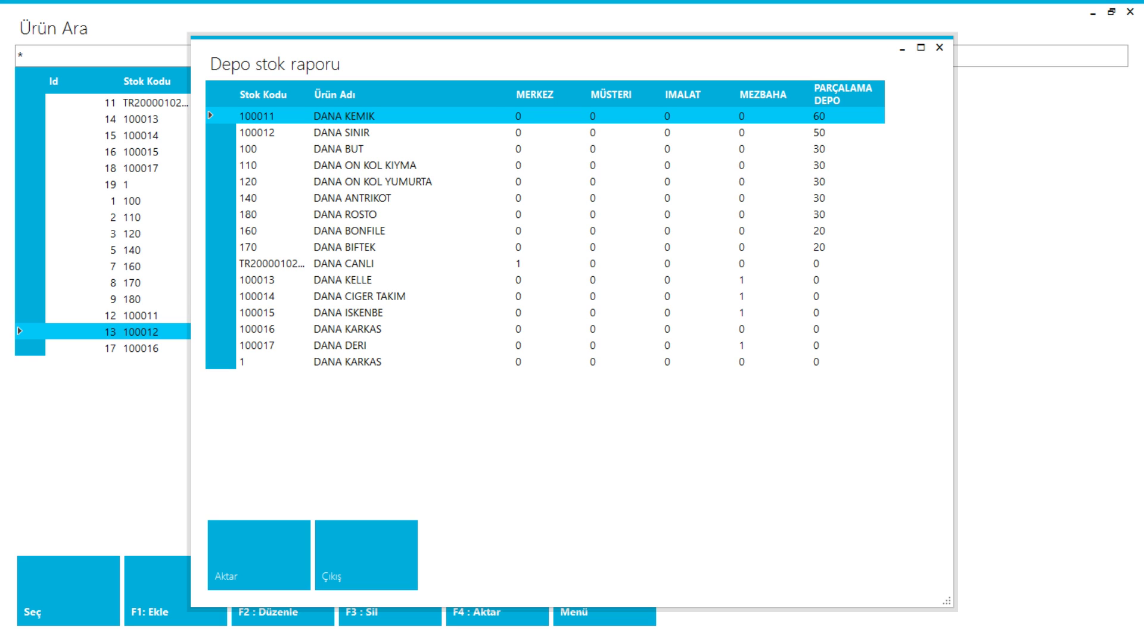
click(939, 47)
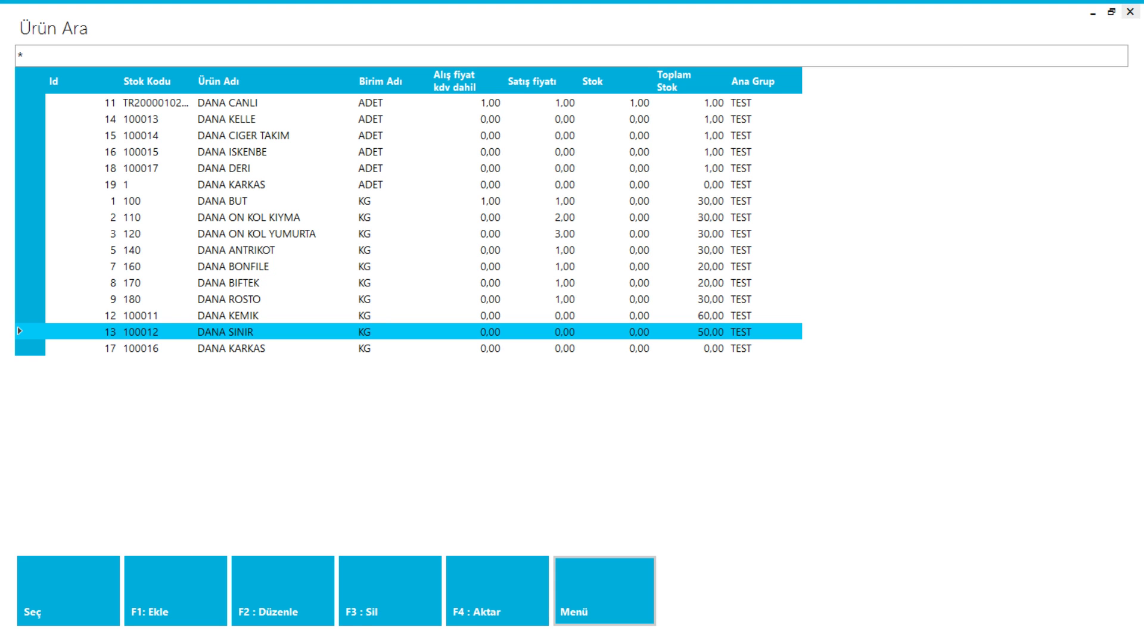
Leave the product list, view the product Z report (ÜRÜN Z RAPORU) listed for 13.07.2017, and close it.
click(1129, 12)
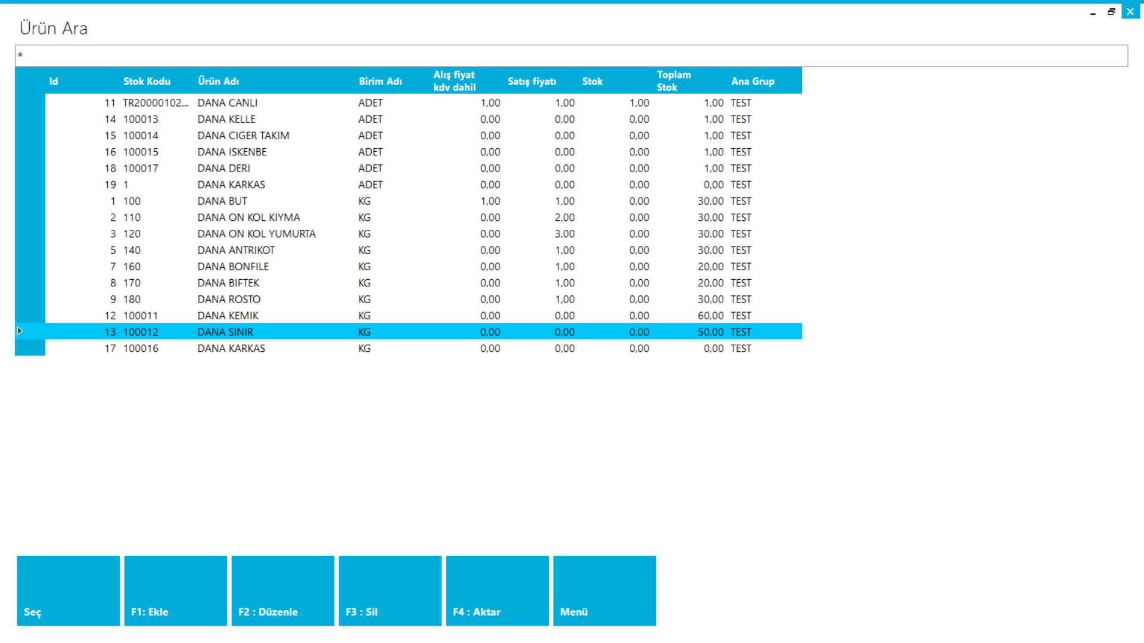
click(1129, 11)
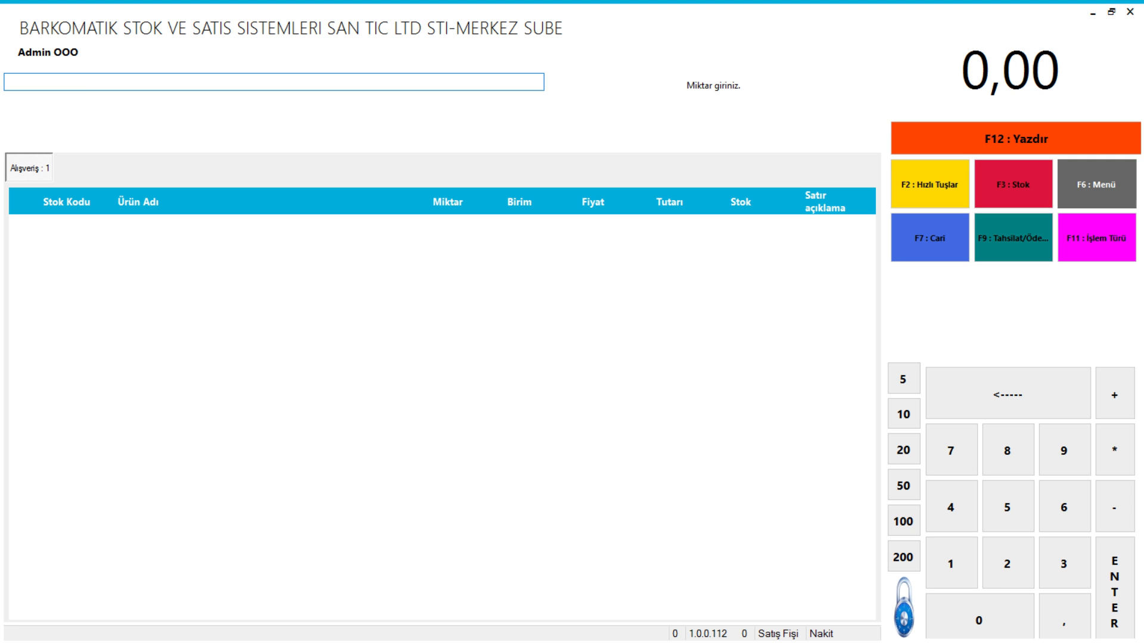
click(1096, 185)
mouse_move(910, 465)
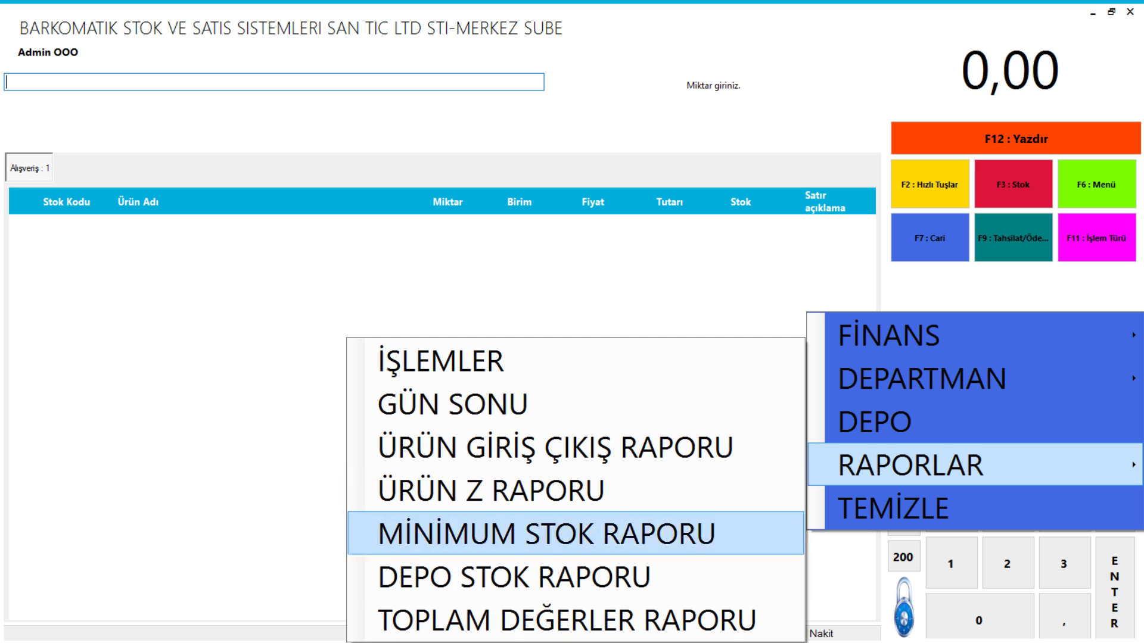
click(491, 490)
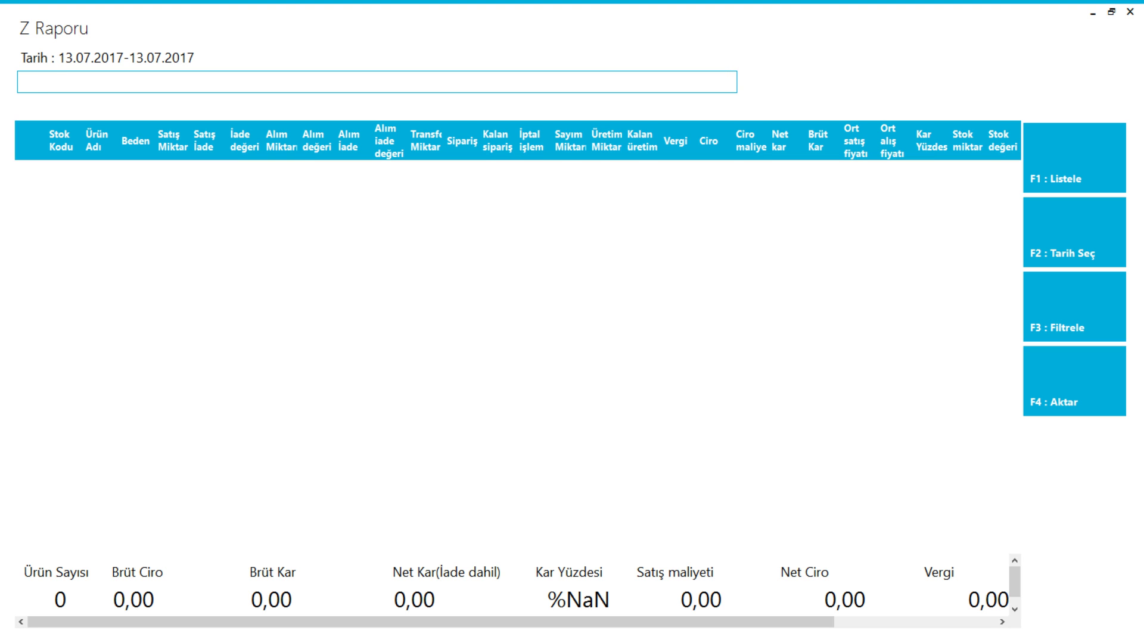
key(F1)
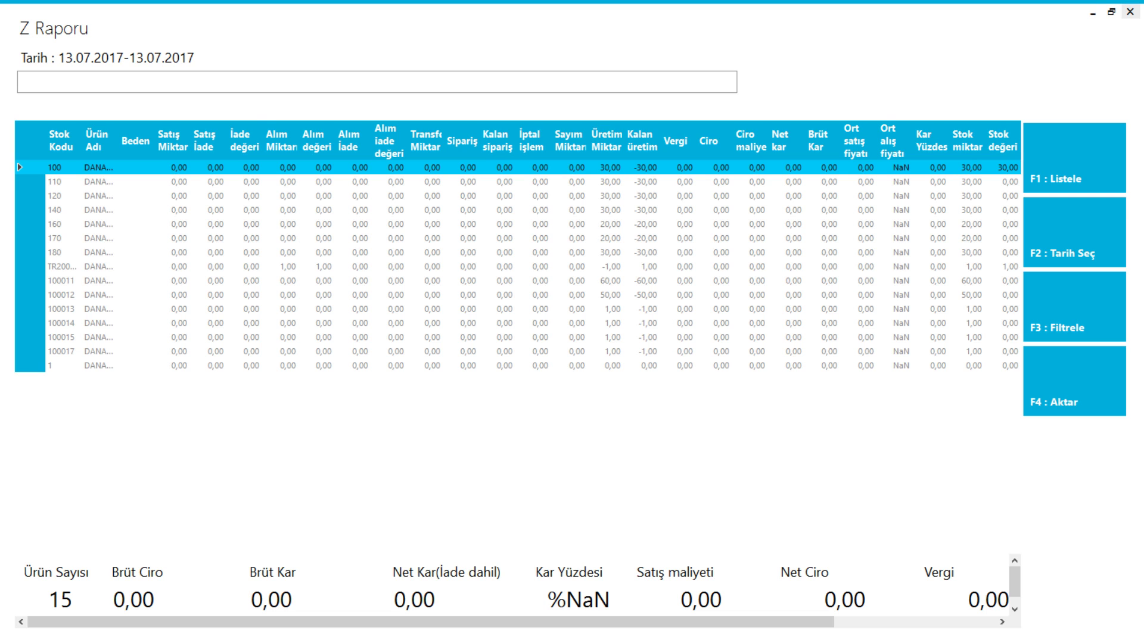
click(1129, 11)
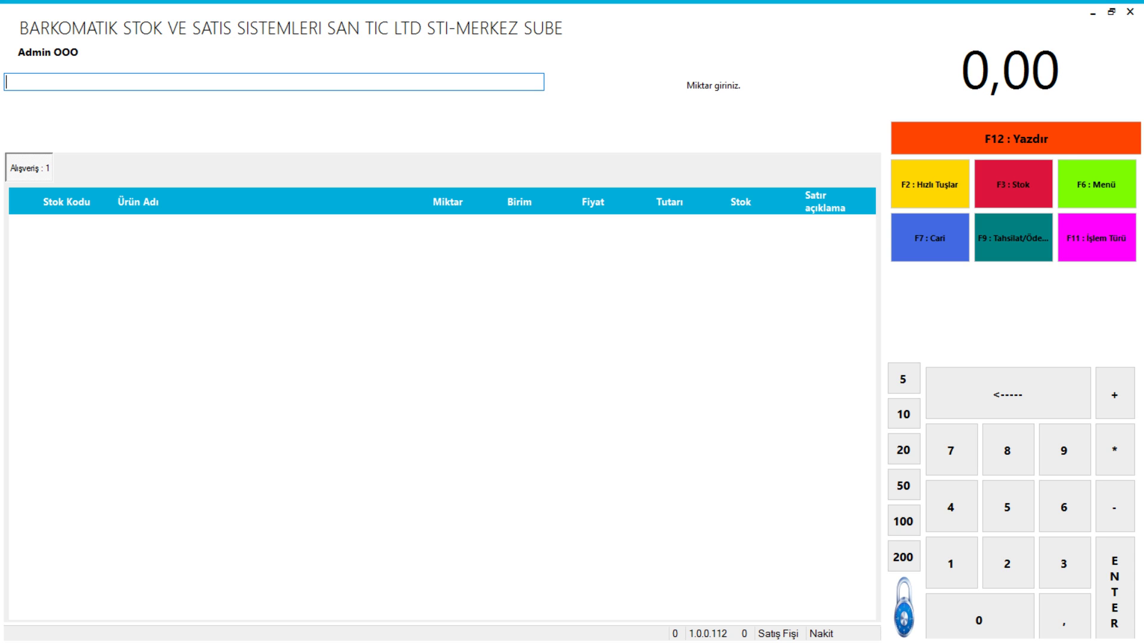
Add 20 kg of DANA BUT to the empty sales slip from the product list.
key(F3)
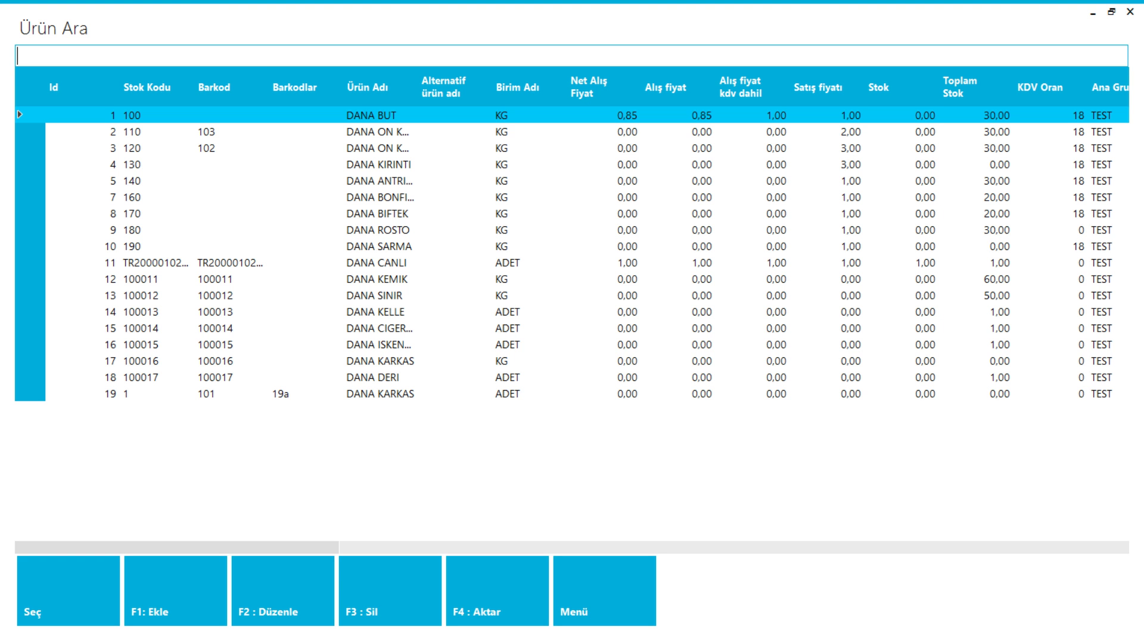
key(Return)
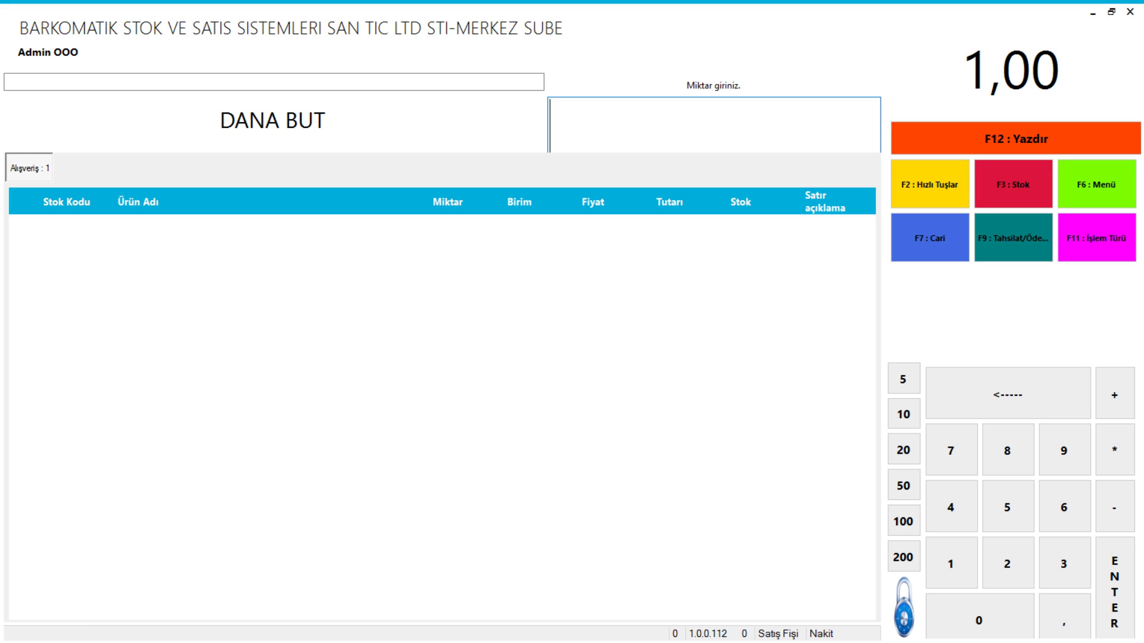
text(20)
key(Return)
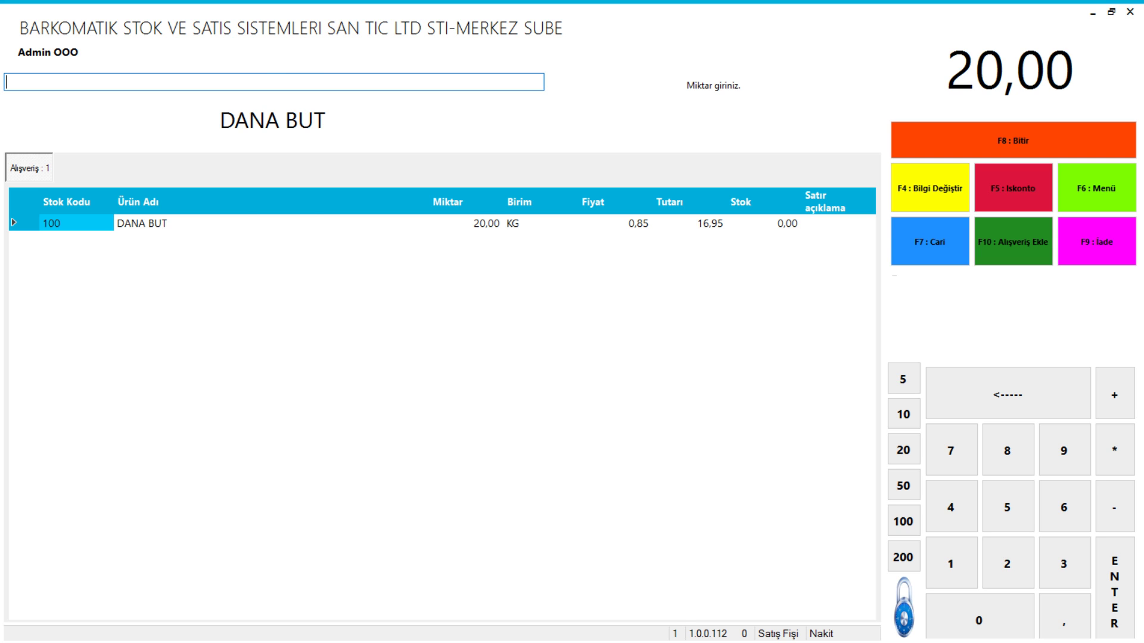
Start a warehouse transfer for the slip and save a new warehouse named GÜMÜSLER under MERKEZ SUBE.
key(ctrl+d)
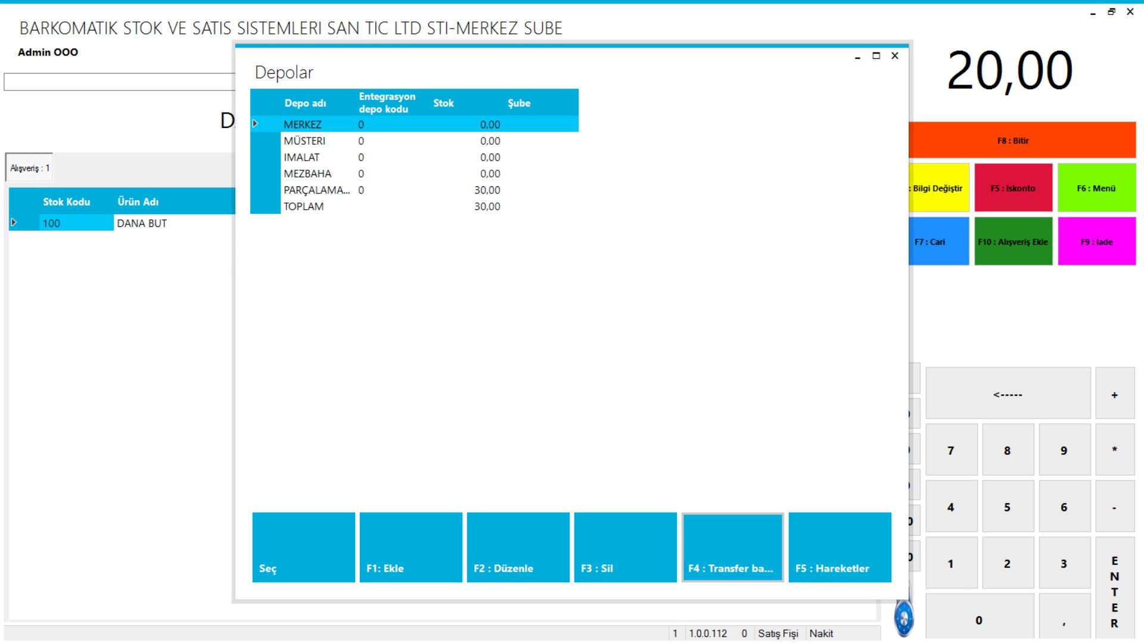
key(F4)
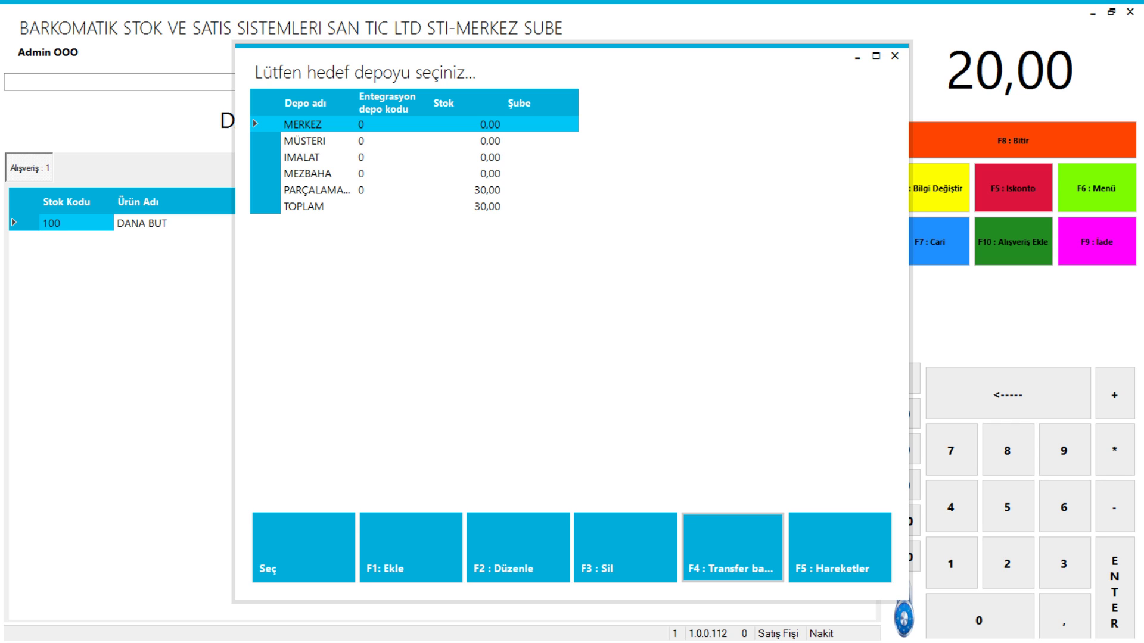
key(F1)
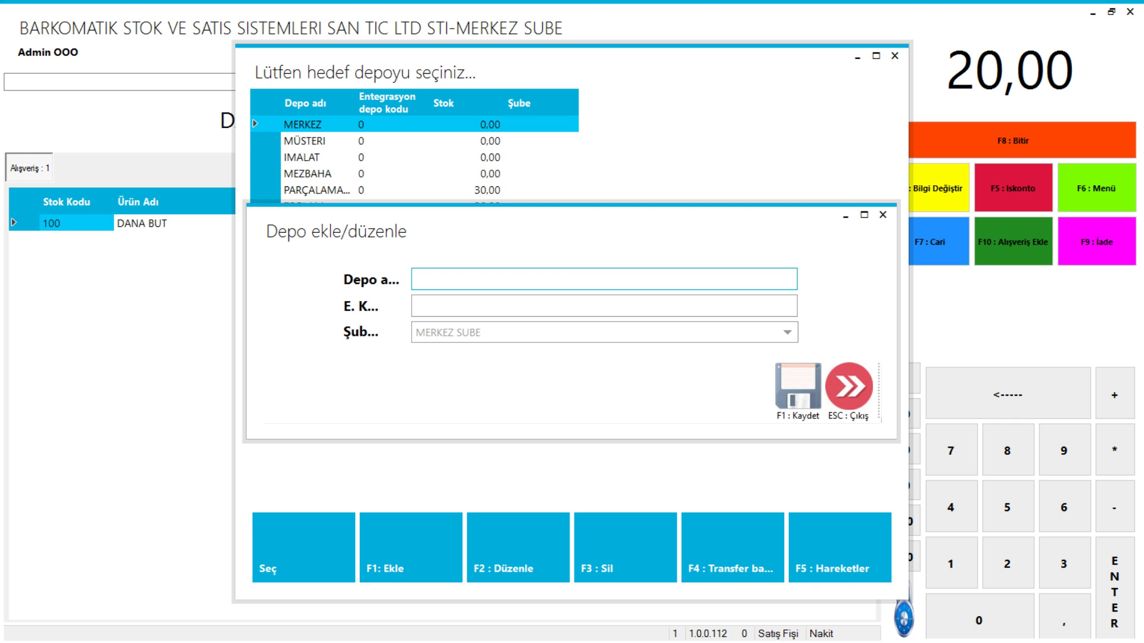
text(gümüşlewe)
key(BackSpace)
key(BackSpace)
key(BackSpace)
key(BackSpace)
key(BackSpace)
key(BackSpace)
key(BackSpace)
key(BackSpace)
key(BackSpace)
text(GÜMÜŞLER)
key(Tab)
key(Tab)
key(F1)
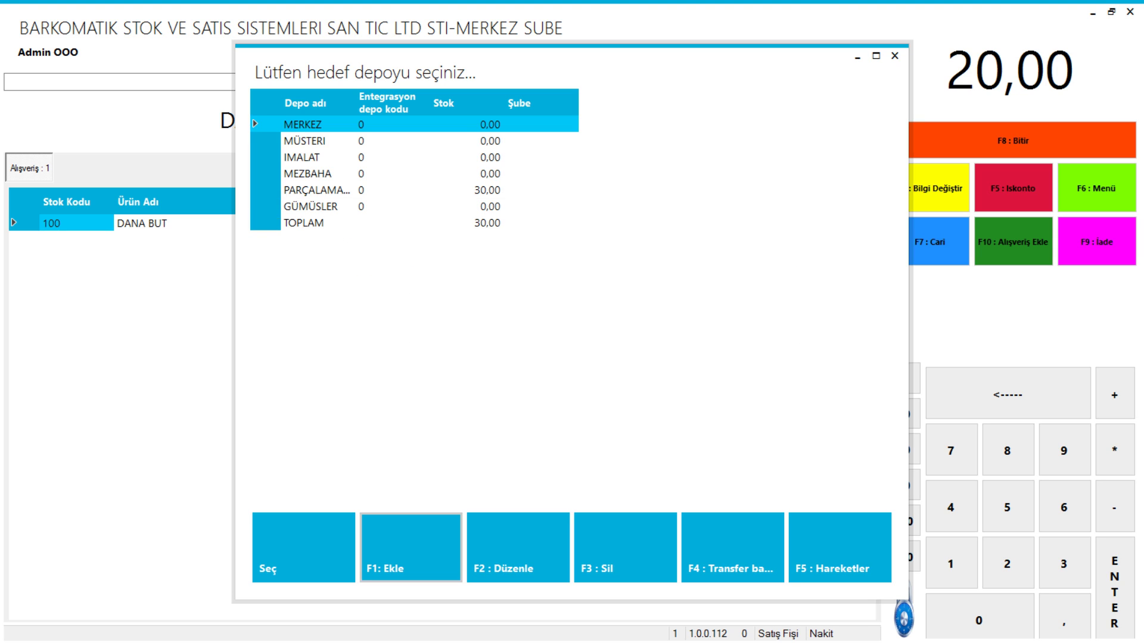
Choose GÜMÜSLER as the target warehouse and complete the transfer of the 20 kg of DANA BUT.
double_click(309, 206)
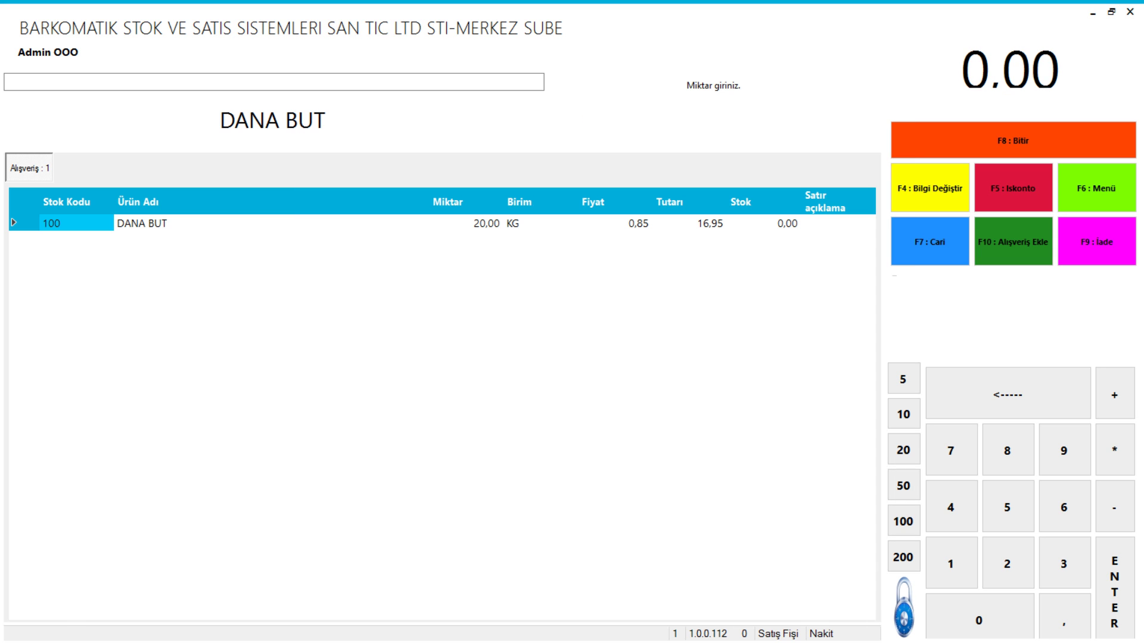
click(1012, 141)
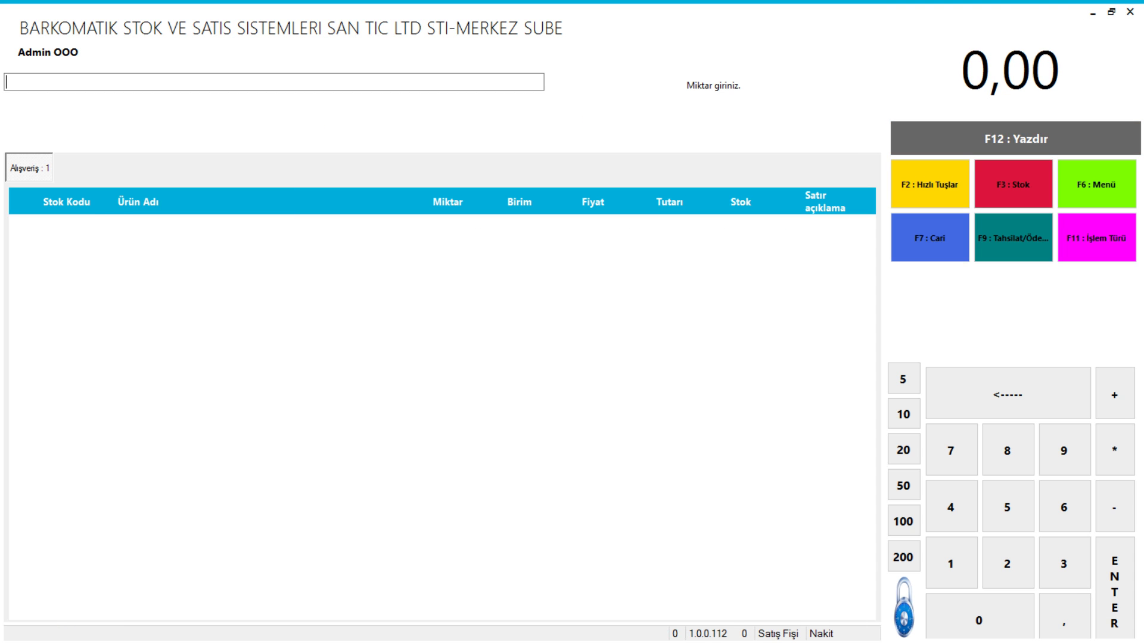
Check DANA BUT's stock in each warehouse, view the warehouse stock report for all products, and close both views.
click(1012, 188)
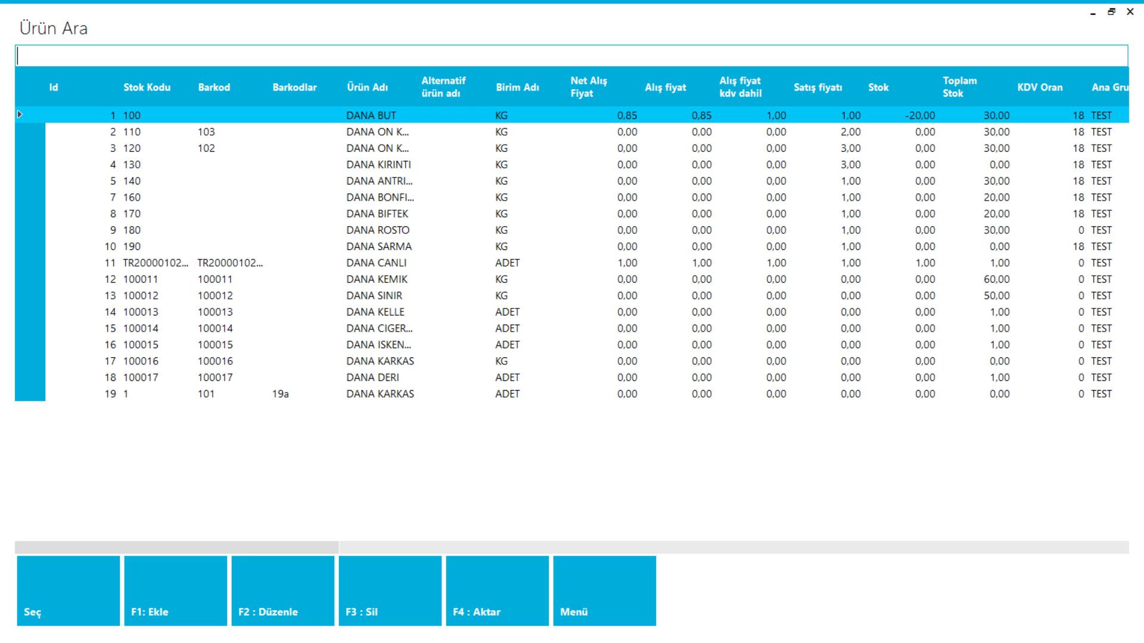
key(F5)
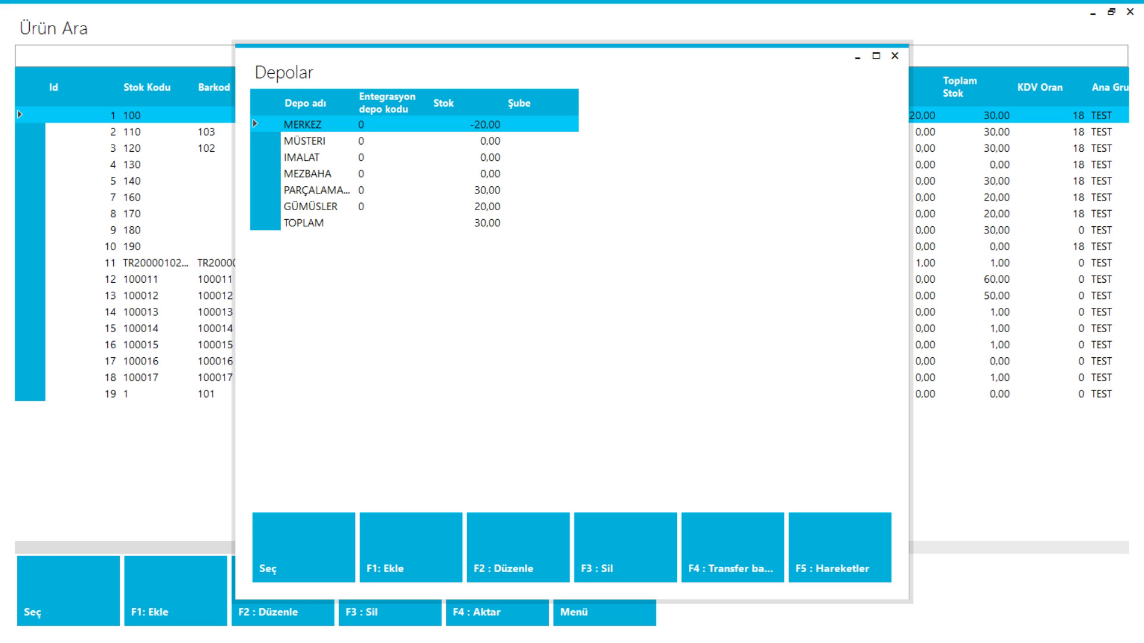
click(894, 56)
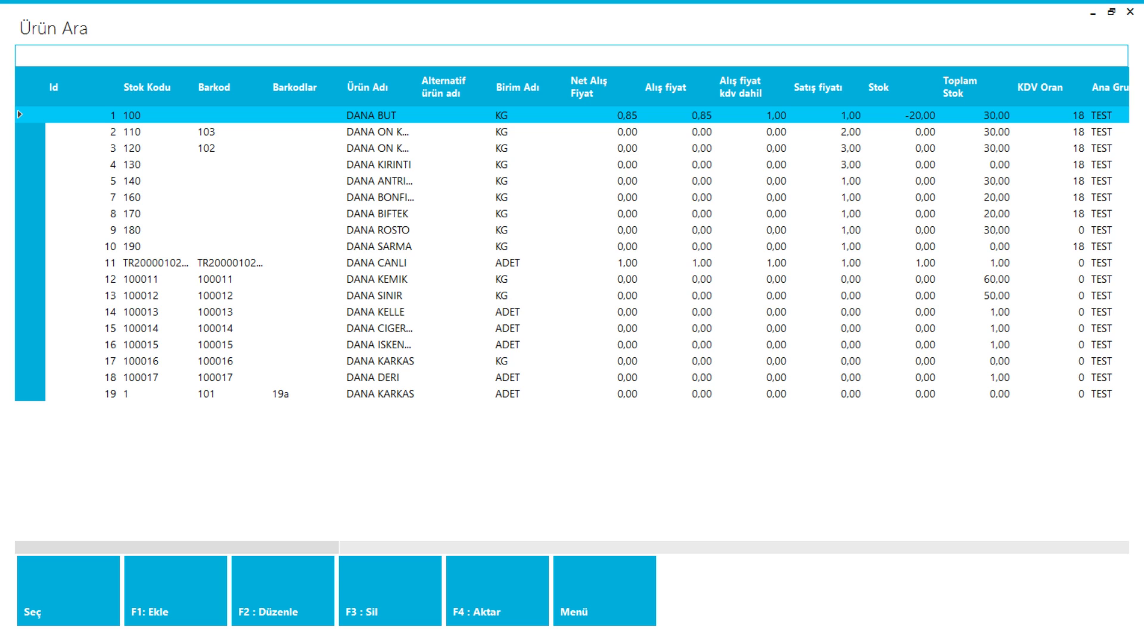
click(560, 616)
click(674, 626)
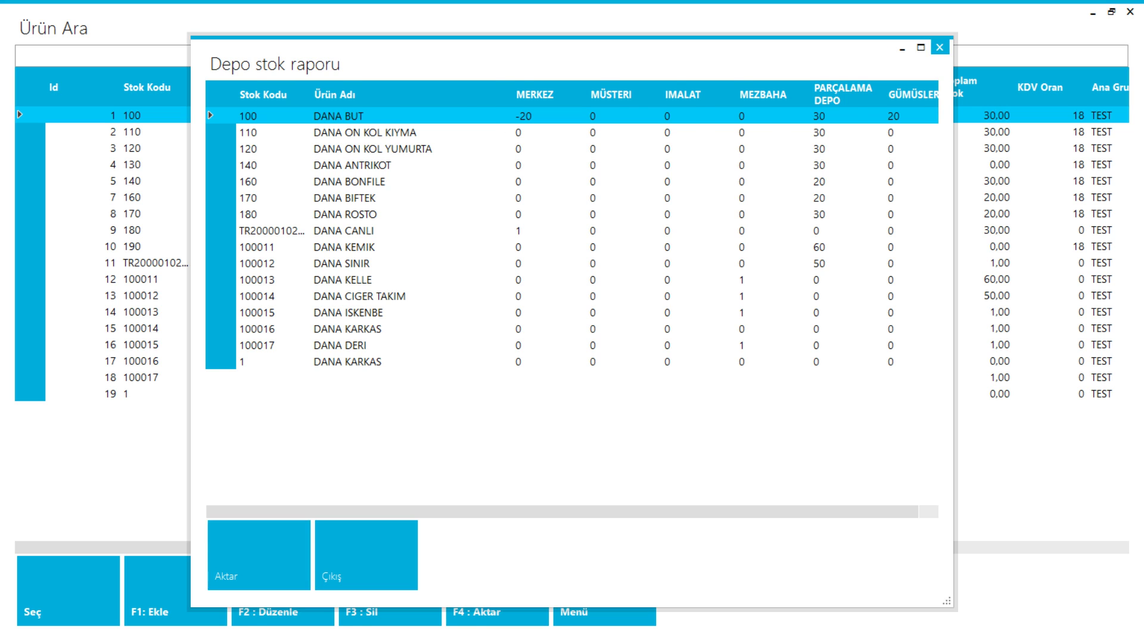
click(939, 47)
key(alt+Tab)
key(alt+Tab)
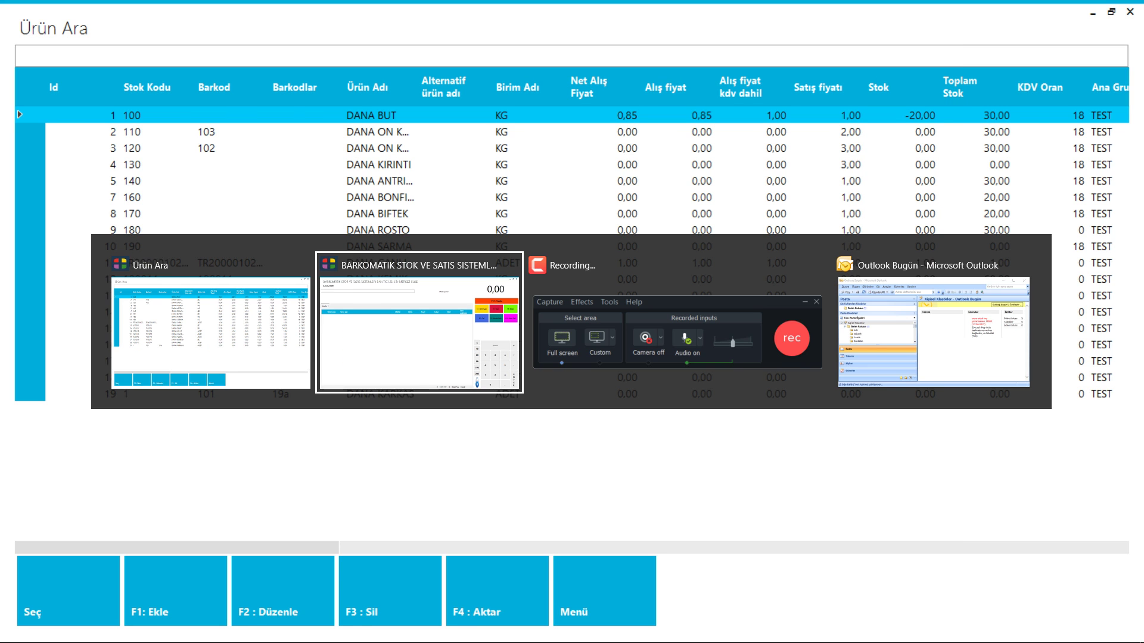